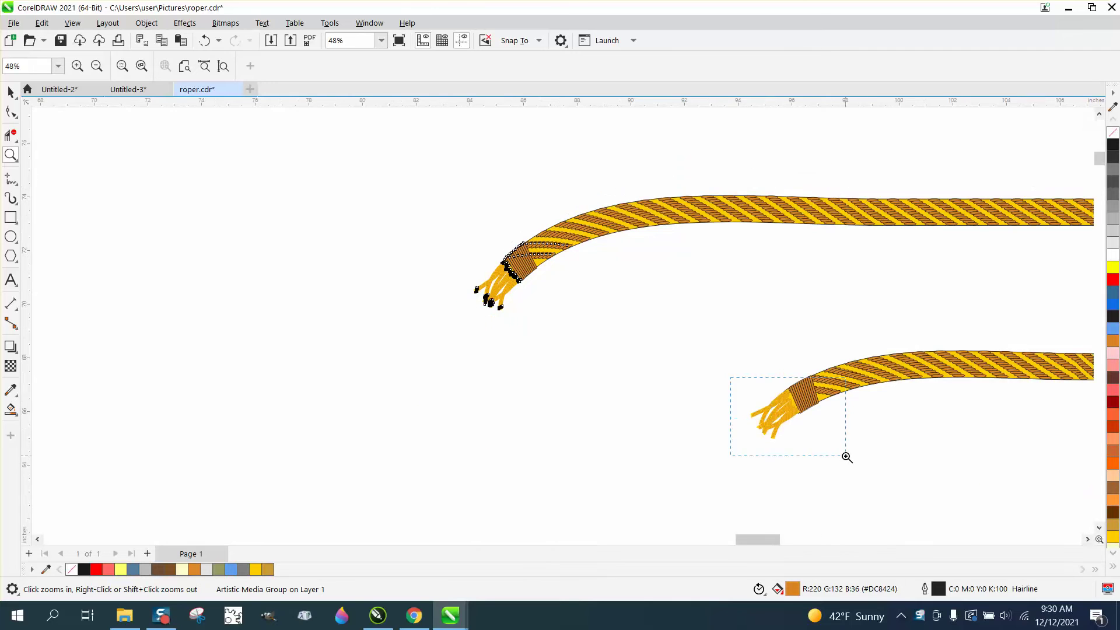
# Step: Move both curved ropes up and away from the straight ropes, placing one just below the other
pyautogui.scroll(-3, 580, 383)
pyautogui.rightClick(520, 337)
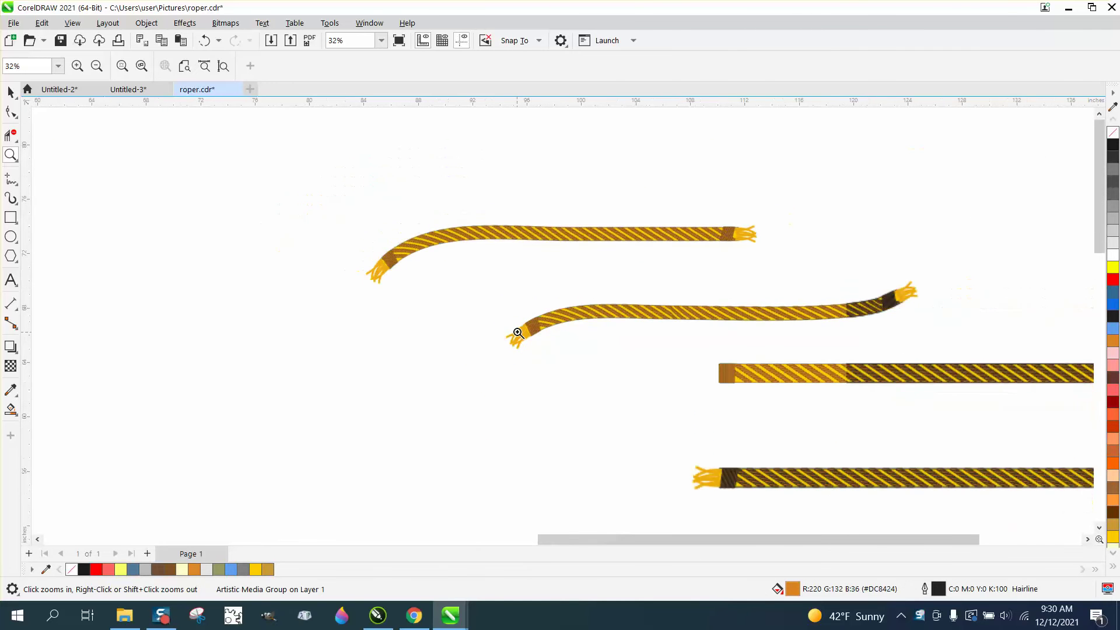
pyautogui.scroll(-2, 822, 378)
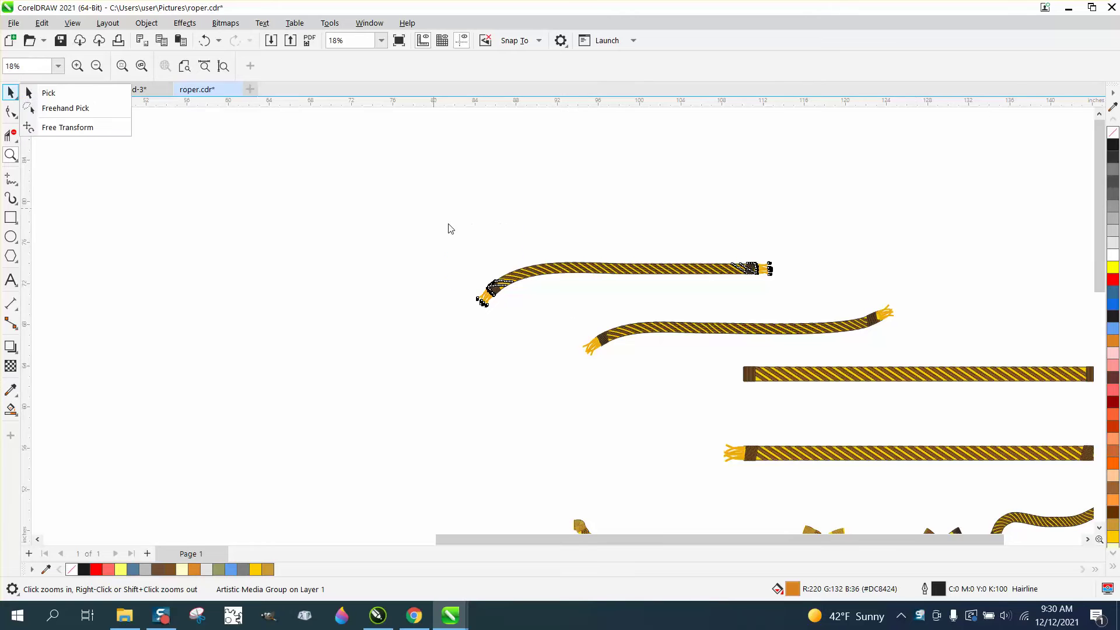
pyautogui.moveTo(450, 225); pyautogui.dragTo(919, 366)
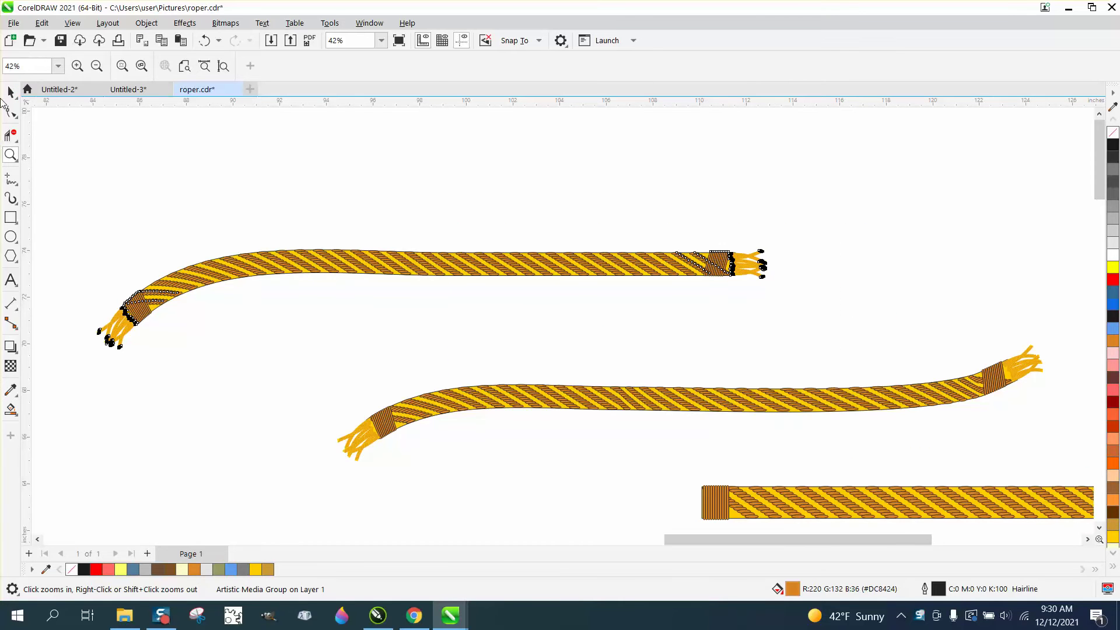
pyautogui.click(10, 92)
pyautogui.scroll(-2, 460, 323)
pyautogui.moveTo(441, 305); pyautogui.dragTo(387, 202)
pyautogui.moveTo(533, 375); pyautogui.dragTo(349, 224)
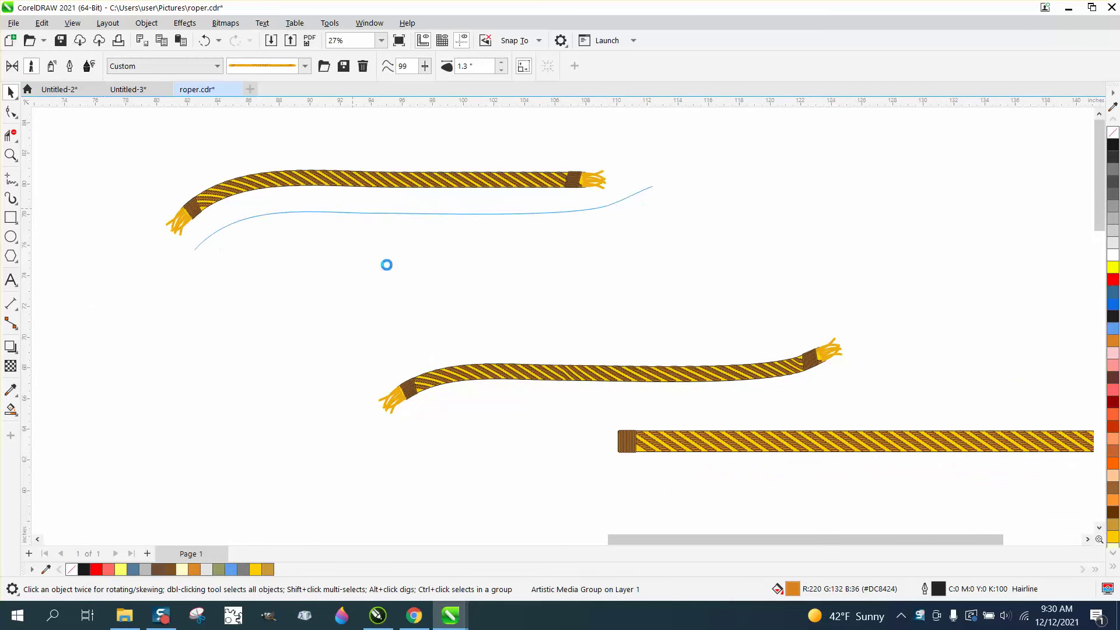
# Step: Try shifting the diagonal strand group along the upper straight rope and undo the move
pyautogui.scroll(-1, 350, 239)
pyautogui.click(628, 400)
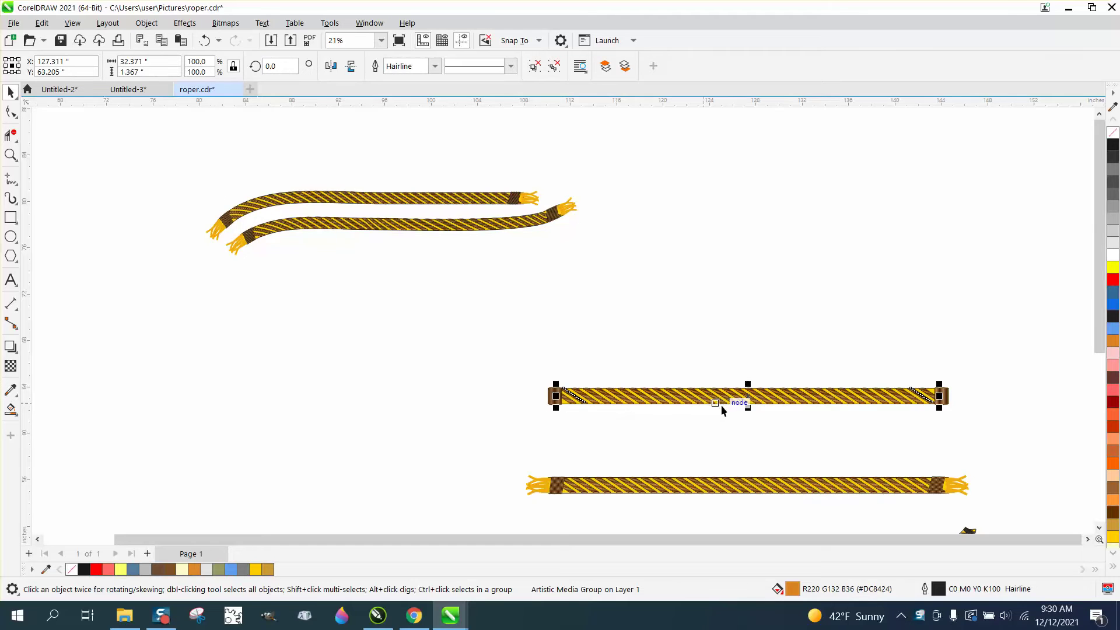
pyautogui.moveTo(745, 402); pyautogui.dragTo(666, 403)
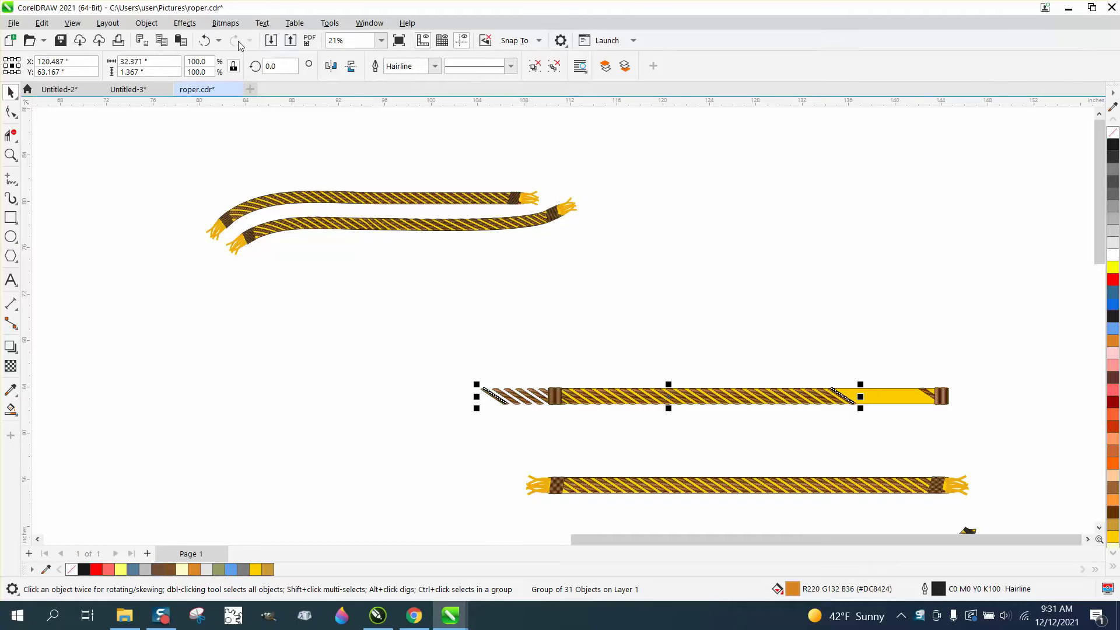
pyautogui.click(204, 40)
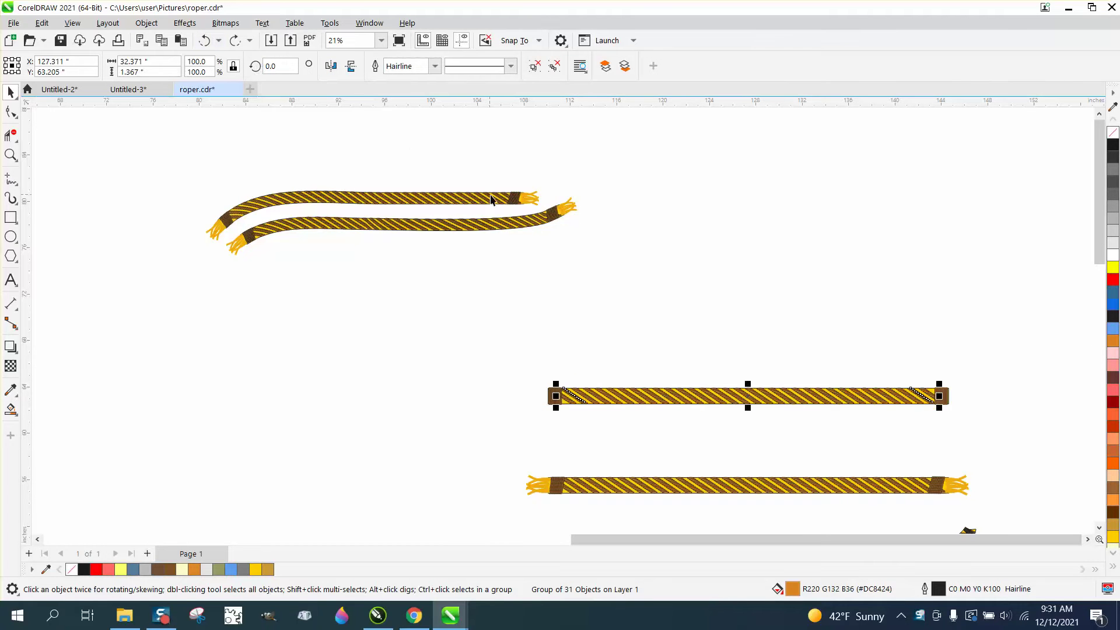
# Step: Move the two brown end wraps off the upper straight rope and place them above it
pyautogui.click(10, 154)
pyautogui.moveTo(933, 453); pyautogui.dragTo(986, 455)
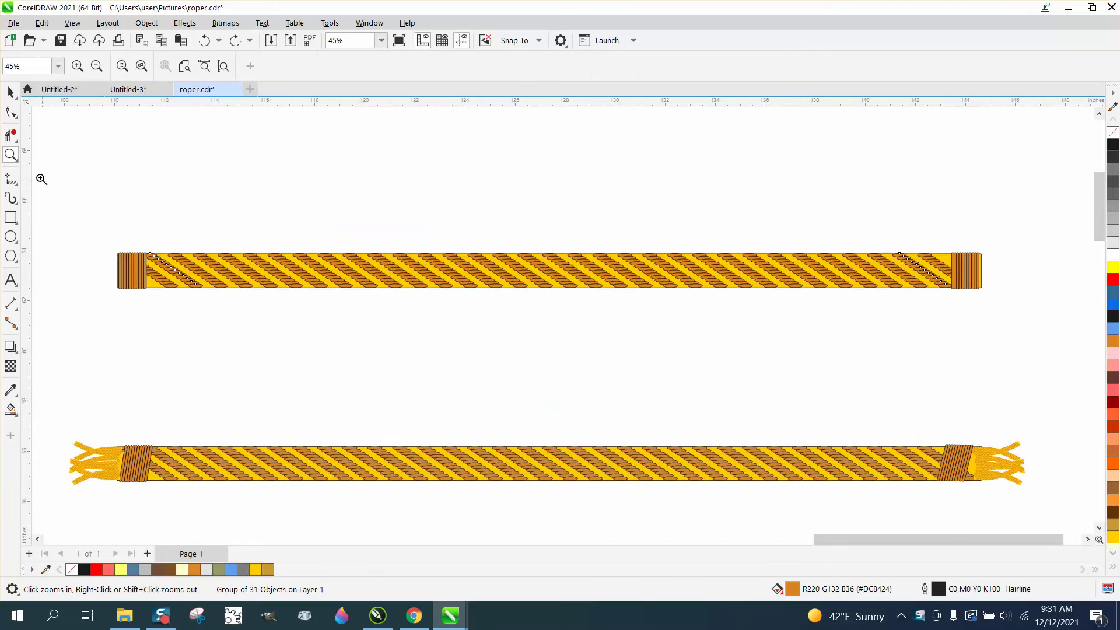
pyautogui.click(11, 92)
pyautogui.keyDown('ctrl'); pyautogui.click(133, 255); pyautogui.keyUp('ctrl')
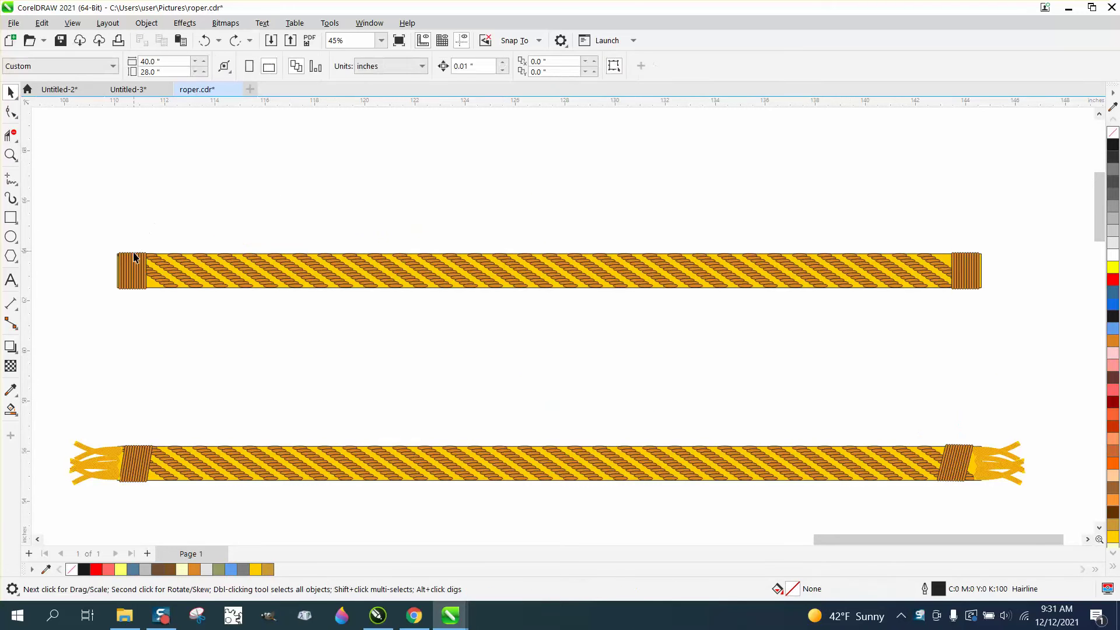
pyautogui.scroll(1, 133, 255)
pyautogui.moveTo(134, 255); pyautogui.dragTo(135, 160)
pyautogui.keyDown('ctrl'); pyautogui.click(1071, 274); pyautogui.keyUp('ctrl')
pyautogui.moveTo(1070, 274); pyautogui.dragTo(1044, 186)
pyautogui.scroll(-1, 822, 278)
# Step: Select all parts of the upper straight rope's body, excluding the end wraps, and group them
pyautogui.click(316, 280)
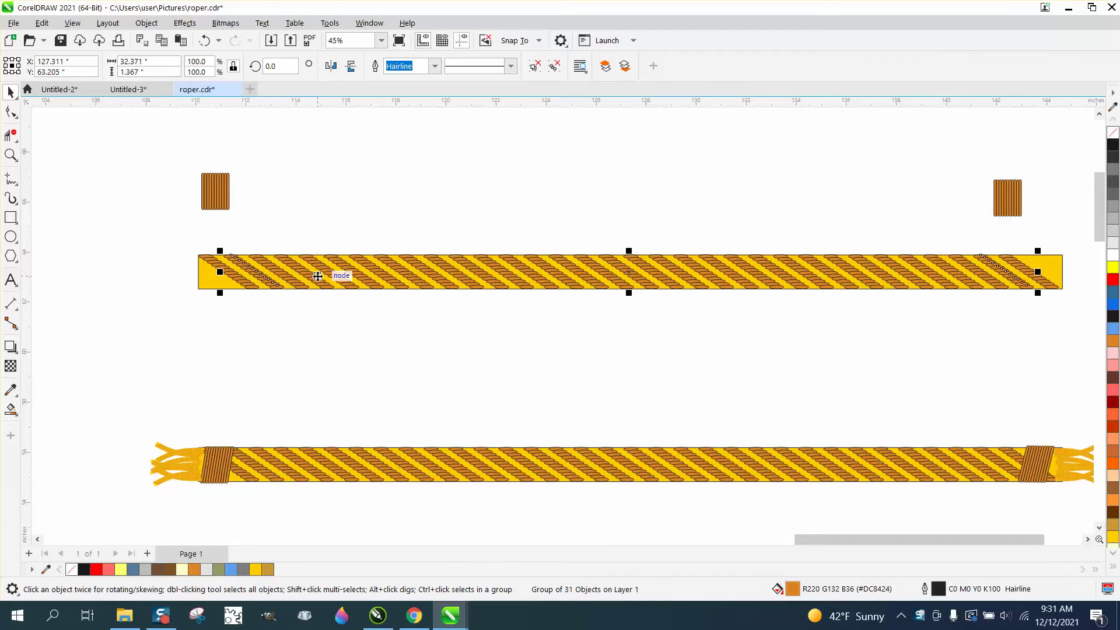
pyautogui.moveTo(168, 246); pyautogui.dragTo(1076, 337)
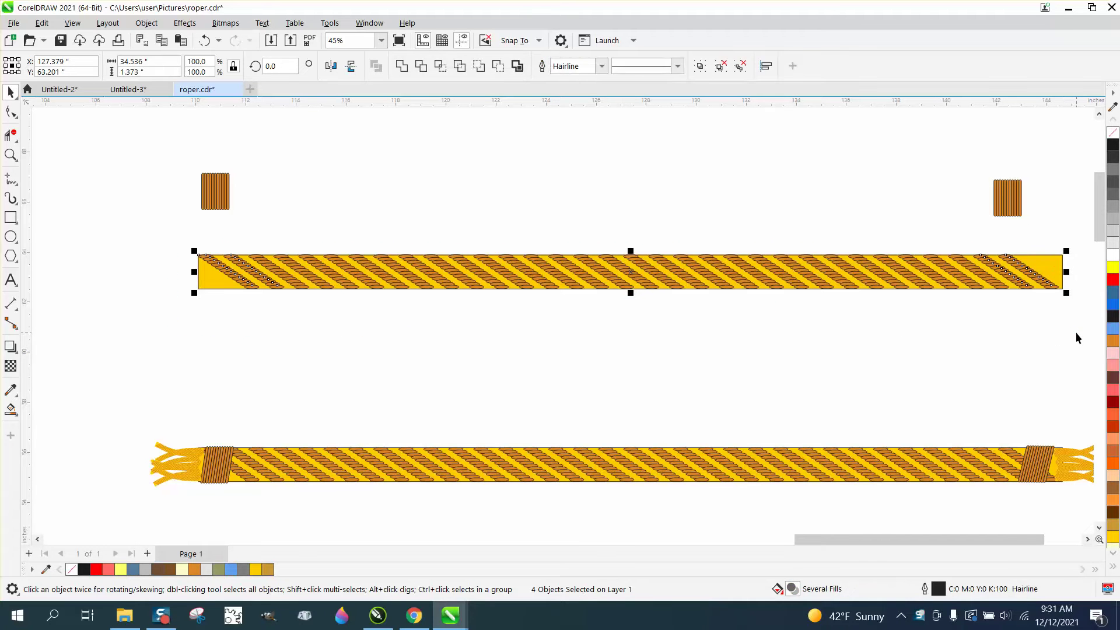
pyautogui.hotkey('ctrl', 'g')
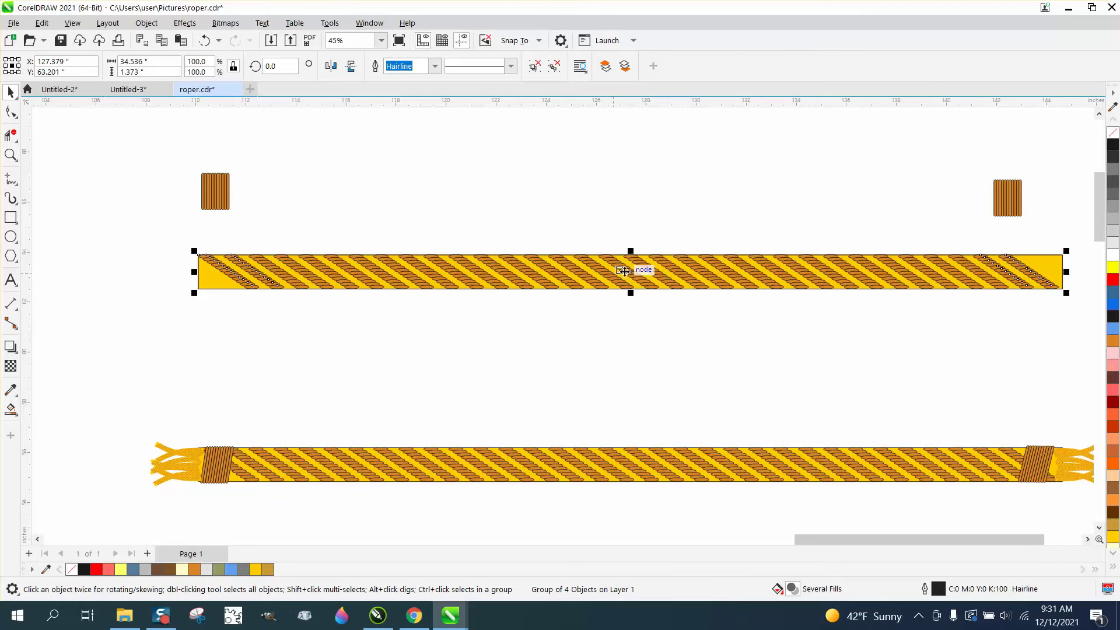
# Step: Duplicate the grouped rope body below the original and scale the copy proportionally to about 2.6 inches wide
pyautogui.moveTo(622, 272); pyautogui.dragTo(597, 334)
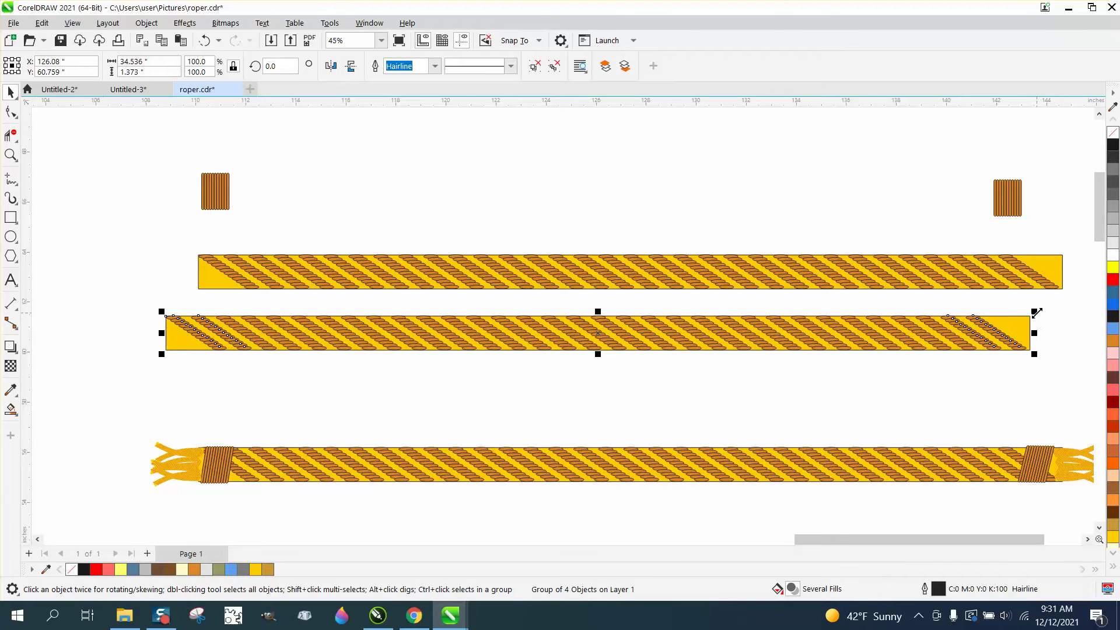
pyautogui.moveTo(1036, 313); pyautogui.dragTo(1003, 327)
pyautogui.moveTo(835, 333); pyautogui.dragTo(758, 336)
pyautogui.moveTo(475, 334); pyautogui.dragTo(237, 343)
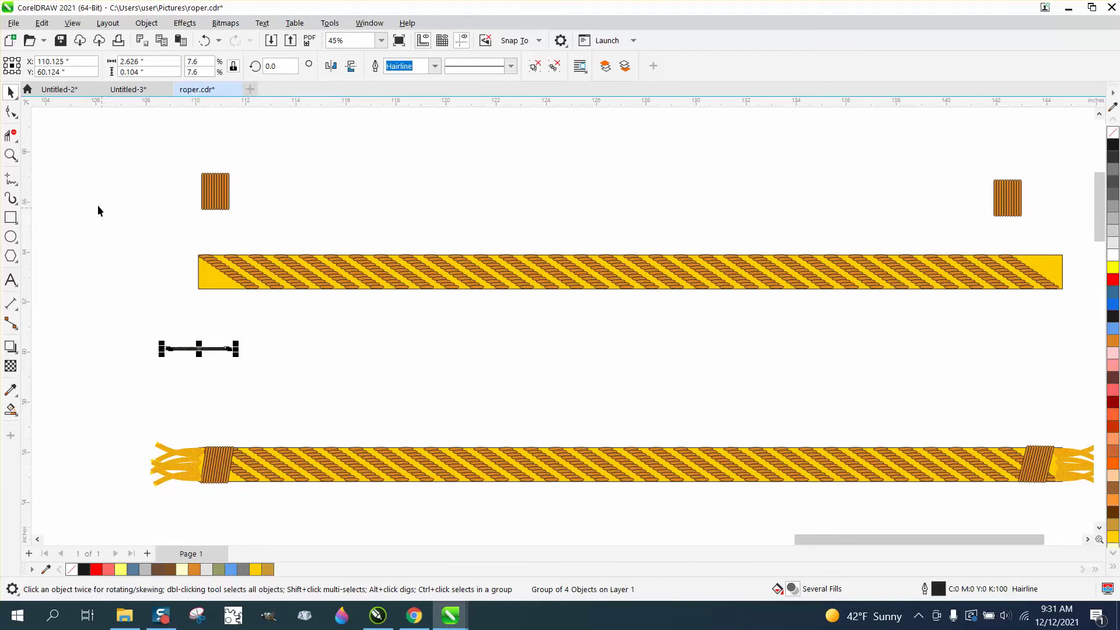
# Step: Move the miniature rope copy up slightly and leave it selected
pyautogui.click(10, 155)
pyautogui.moveTo(273, 380); pyautogui.dragTo(275, 380)
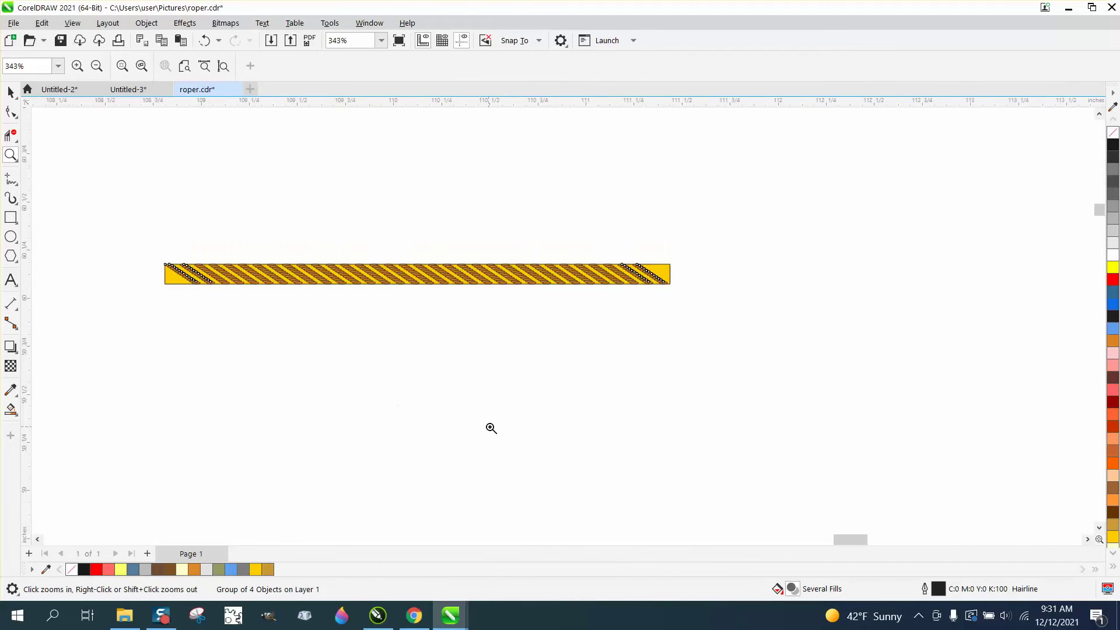
pyautogui.click(18, 94)
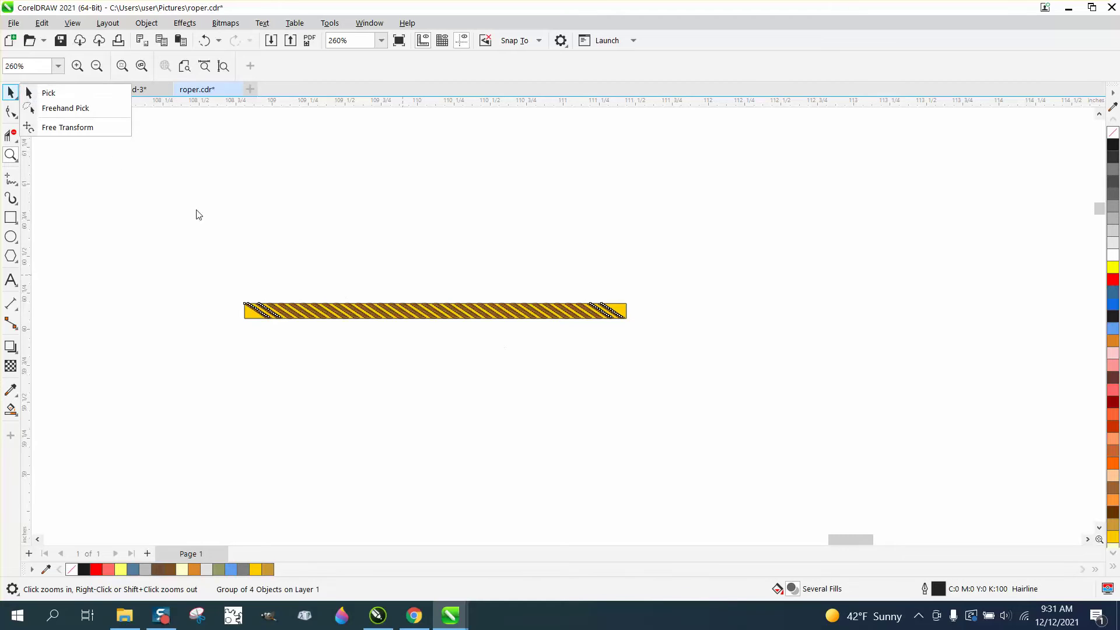
pyautogui.click(48, 94)
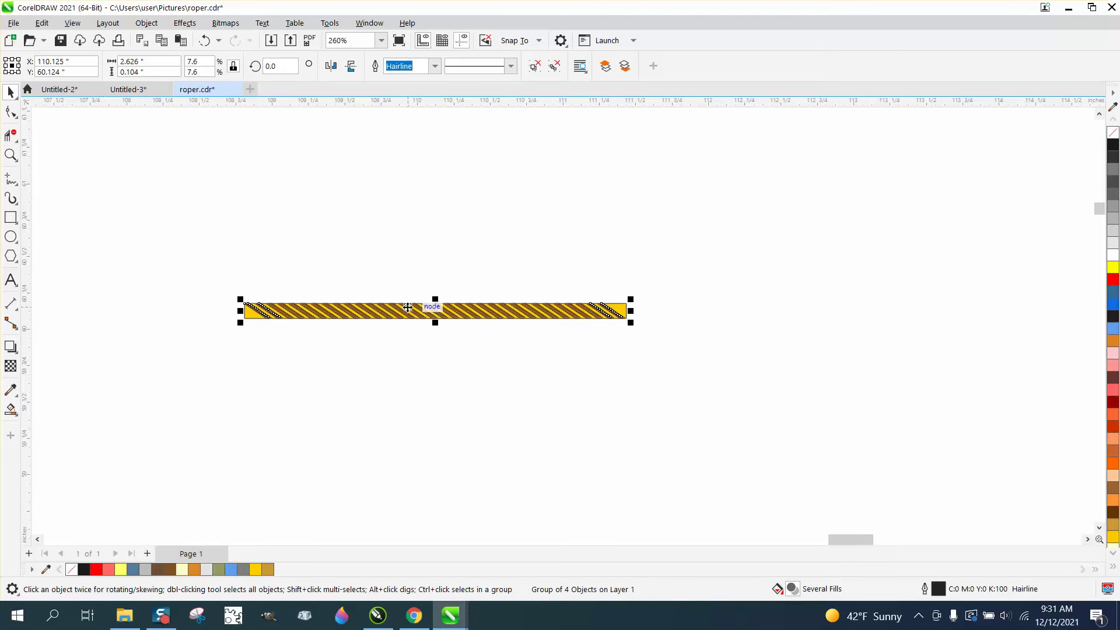
pyautogui.click(226, 264)
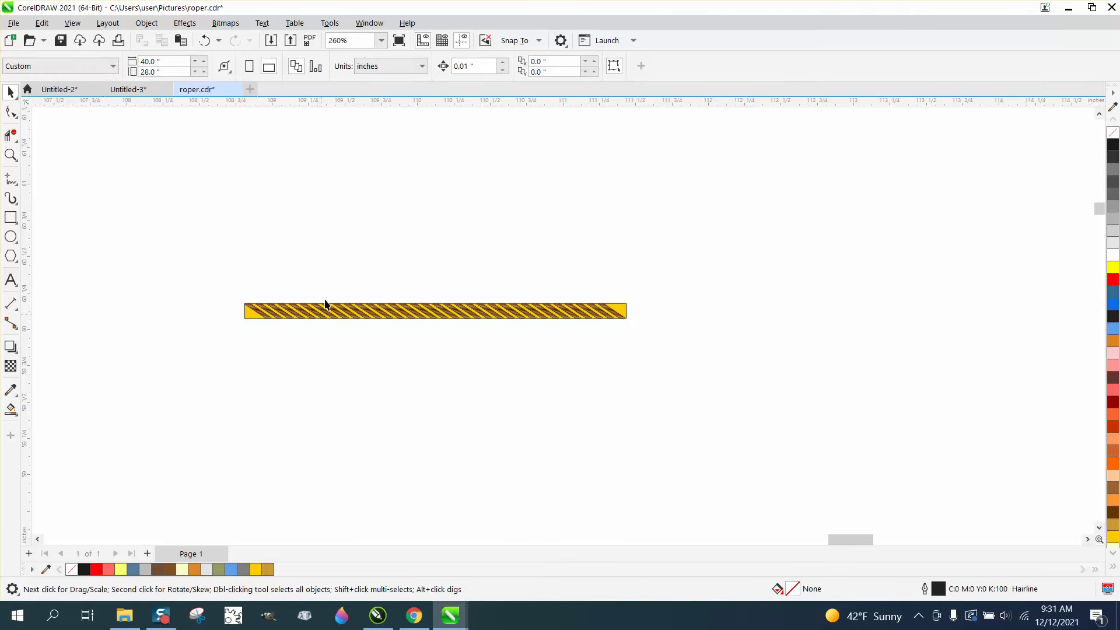
pyautogui.moveTo(324, 303); pyautogui.dragTo(329, 260)
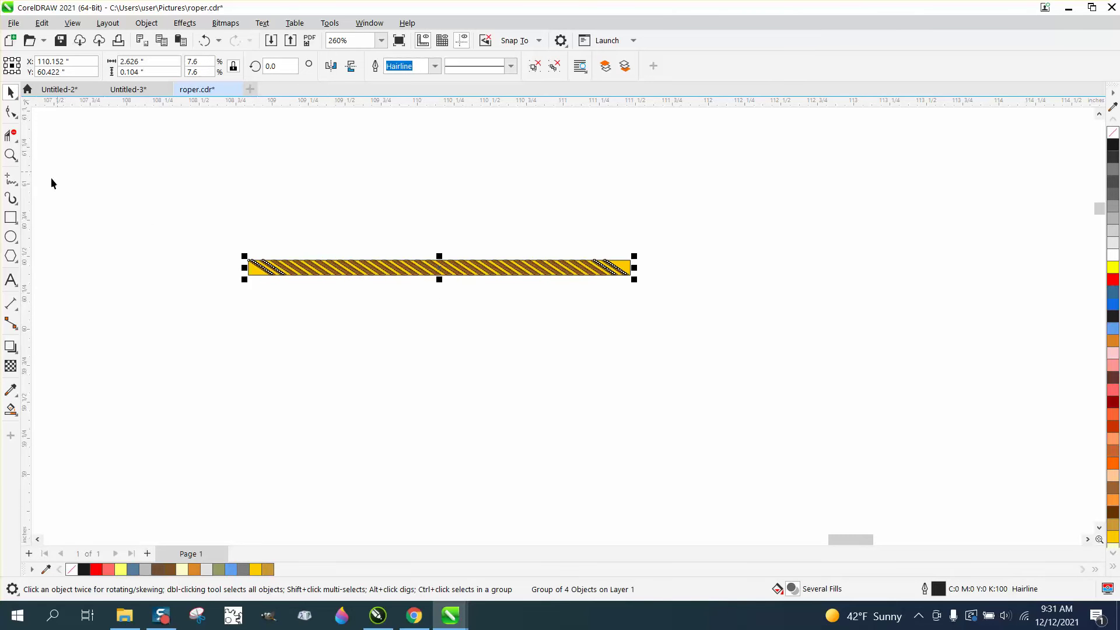
# Step: Save the miniature rope as an Artistic Media brush named rope112 in the Artistic Media folder
pyautogui.click(11, 199)
pyautogui.click(61, 200)
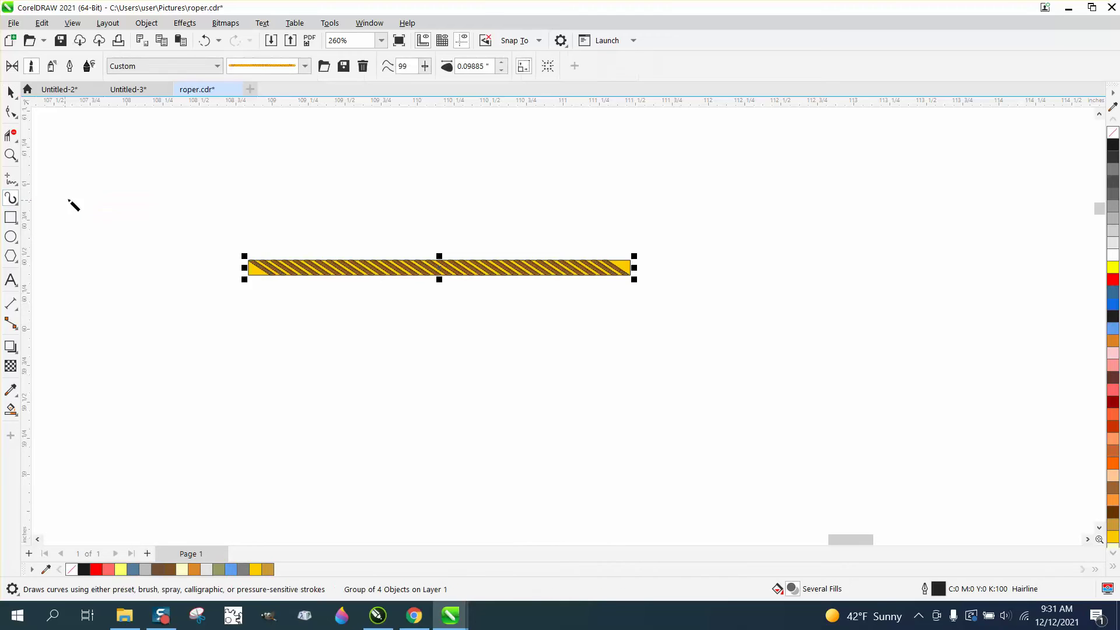
pyautogui.click(346, 71)
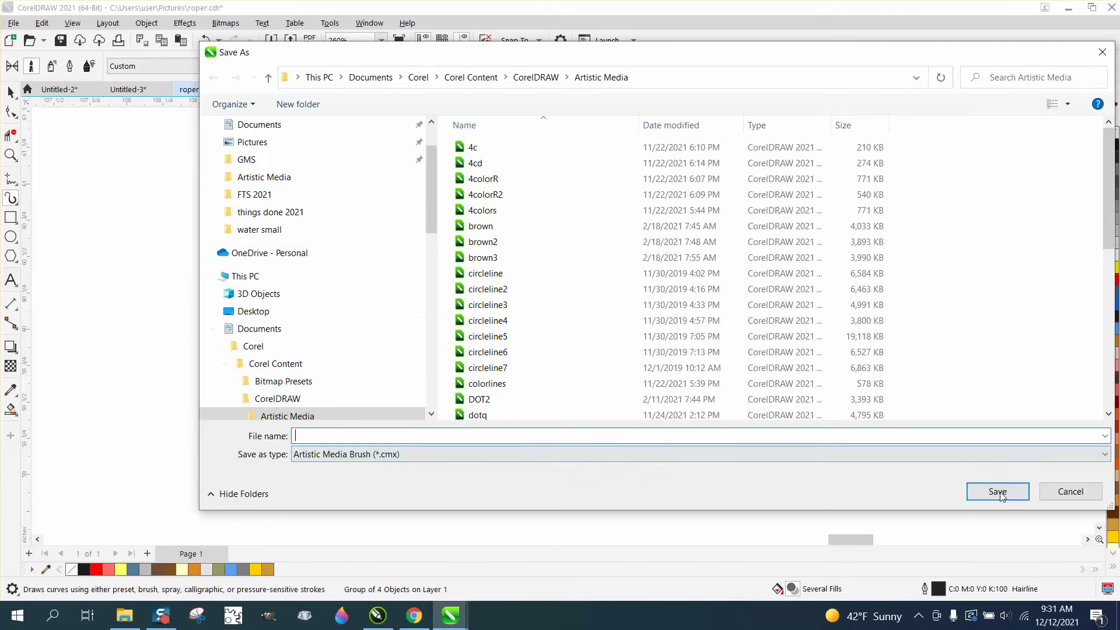
pyautogui.click(1002, 493)
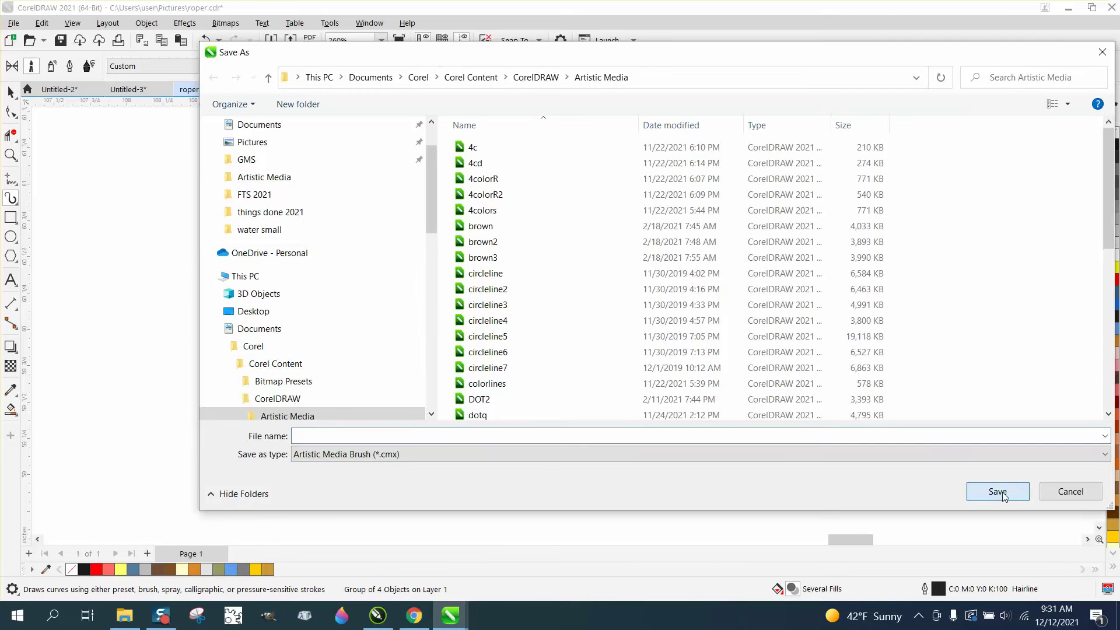
pyautogui.click(475, 432)
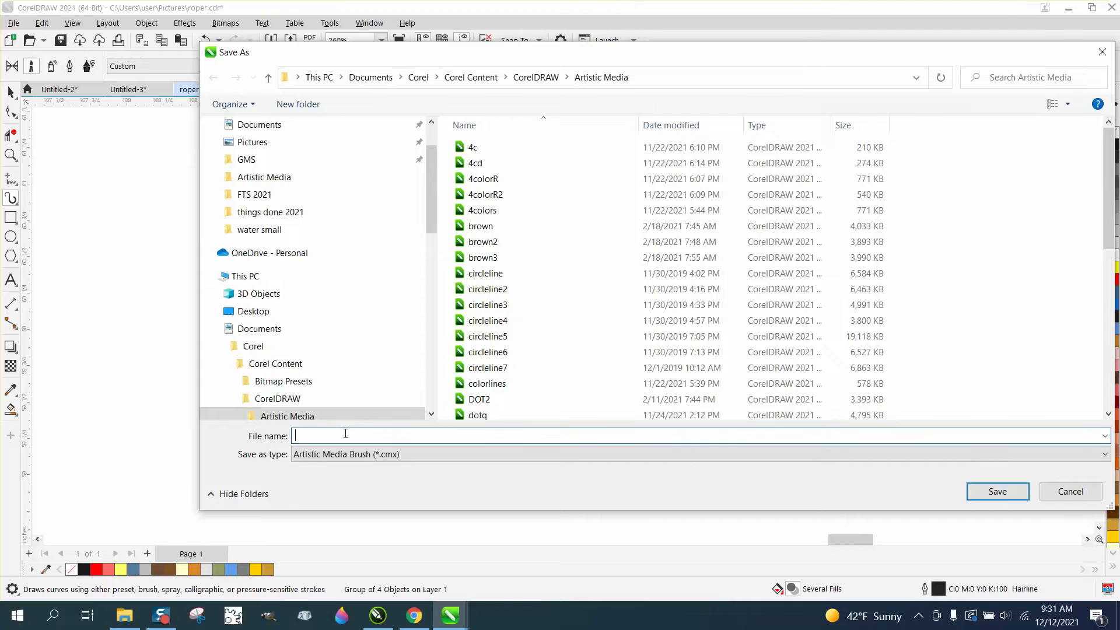
pyautogui.write('rope')
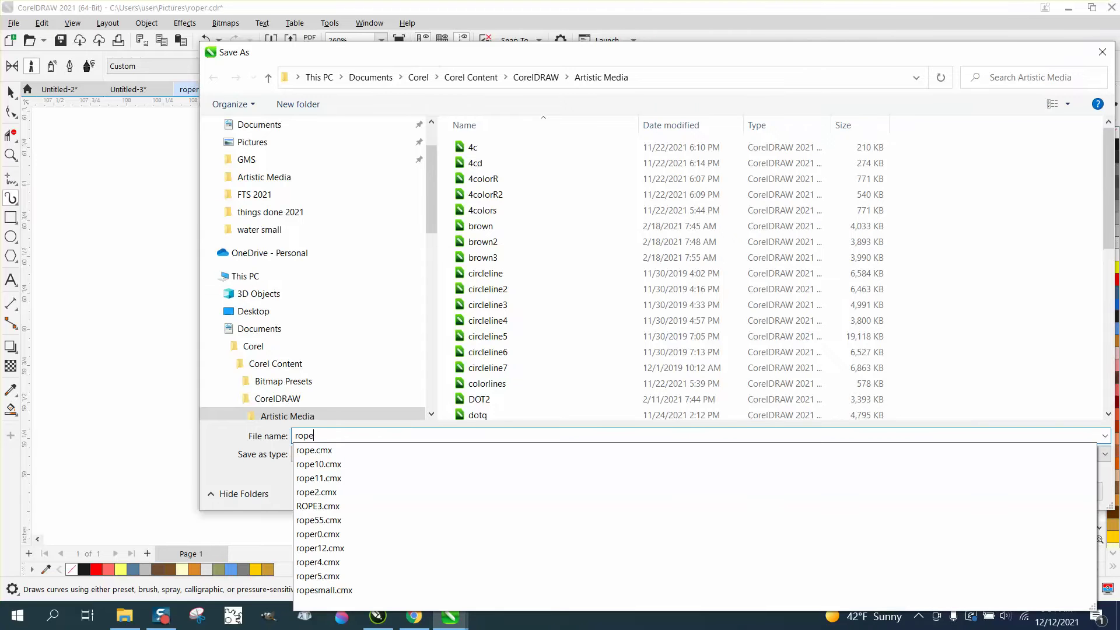
pyautogui.write('11')
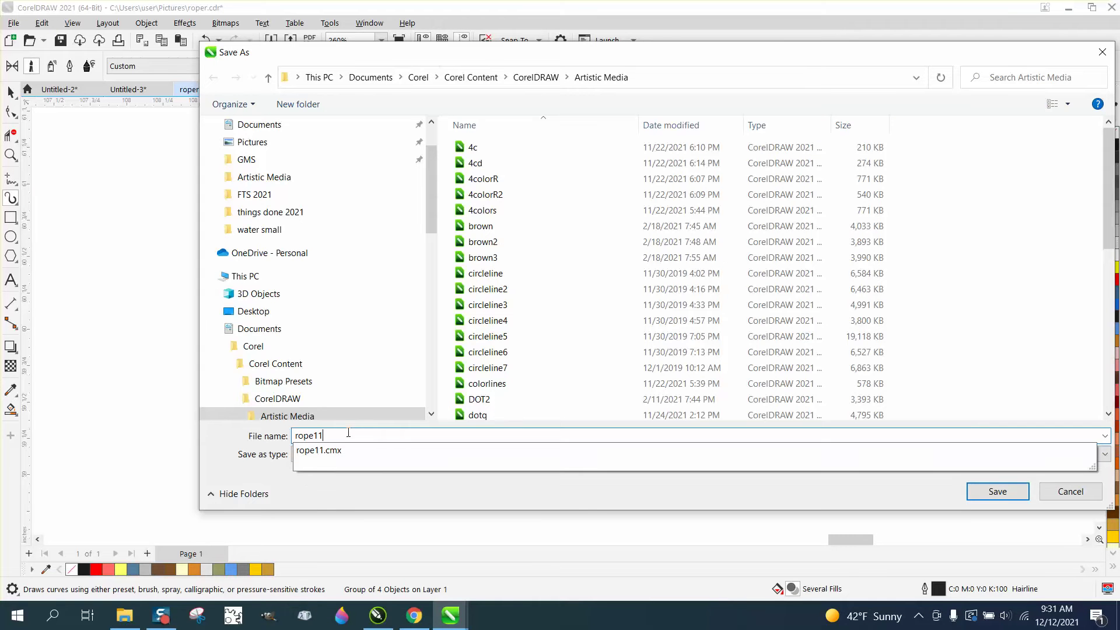
pyautogui.write('2')
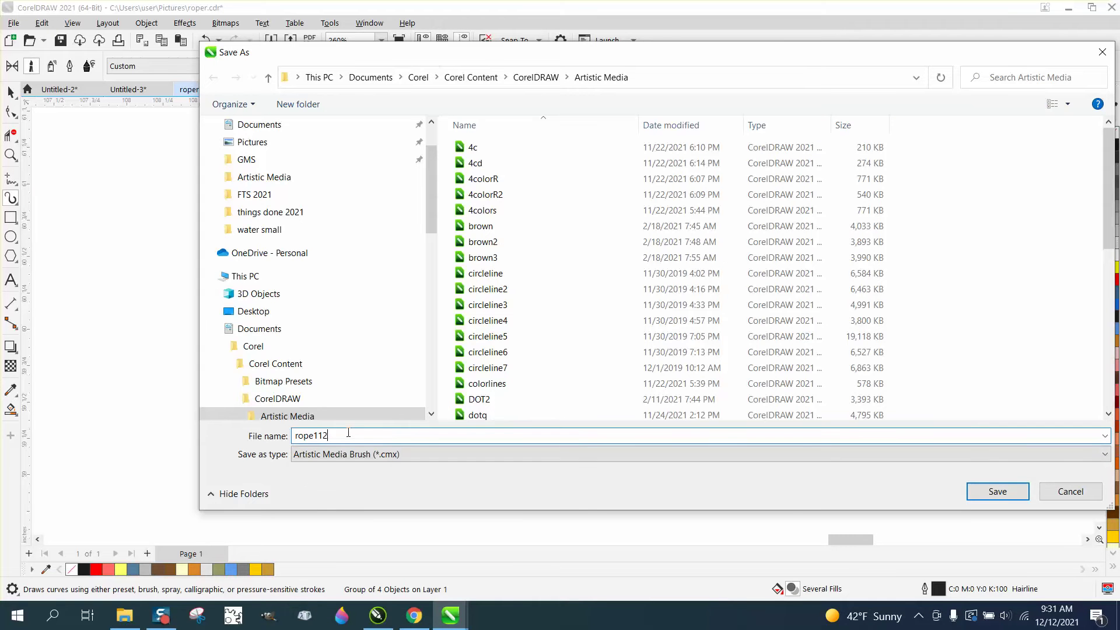
pyautogui.click(995, 492)
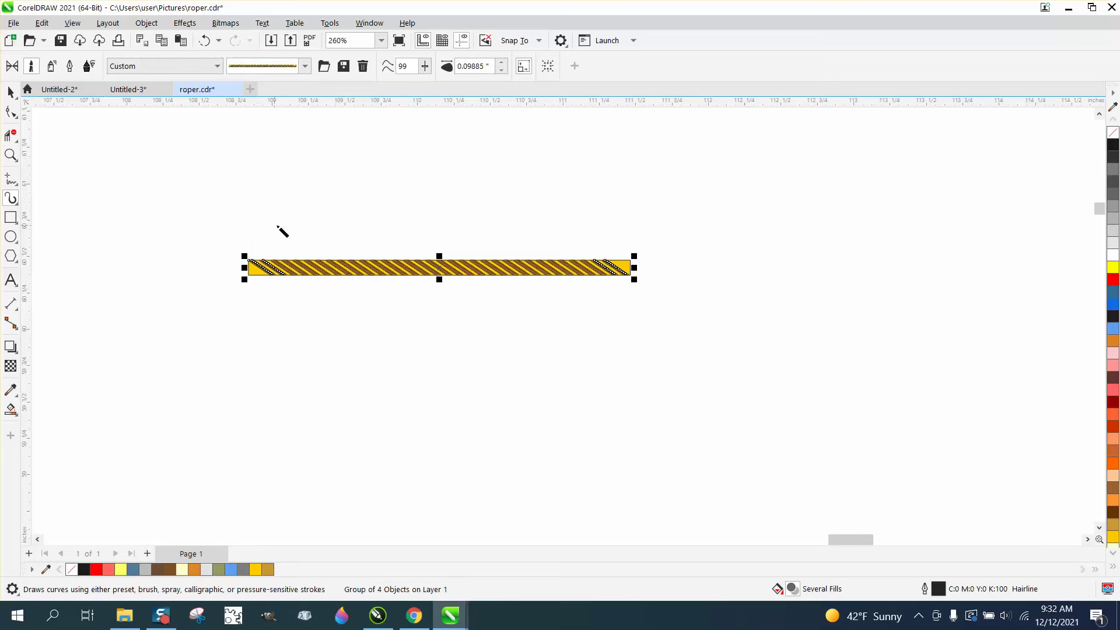
# Step: Draw a roughly horizontal stroke below the miniature rope with the new rope brush and set its stroke width to 0.1 inches
pyautogui.moveTo(280, 324); pyautogui.dragTo(574, 329)
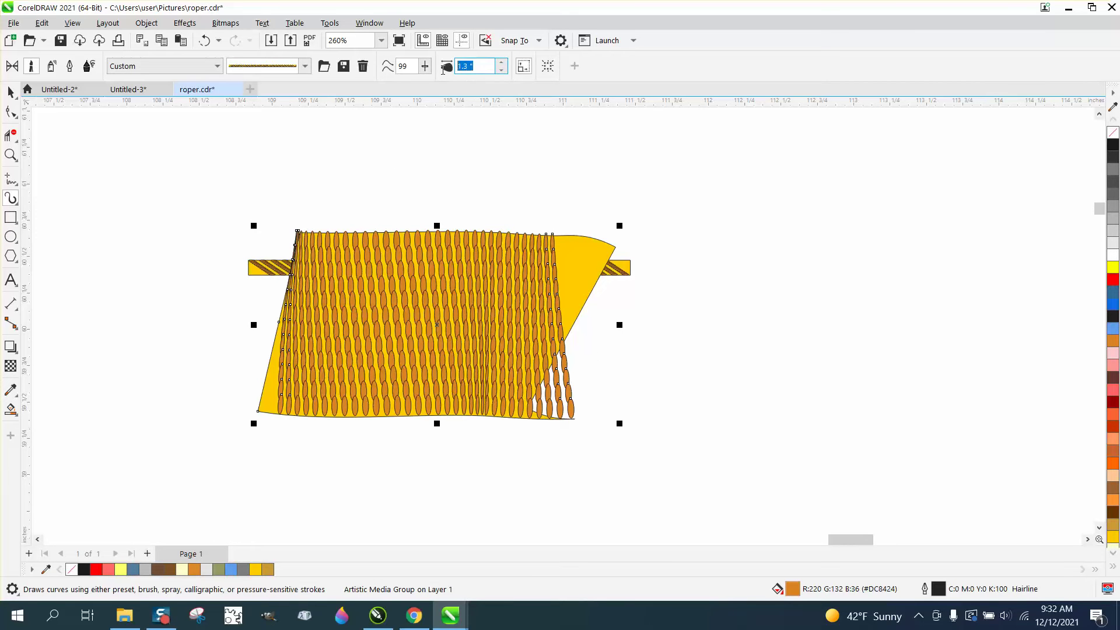
pyautogui.press('Return')
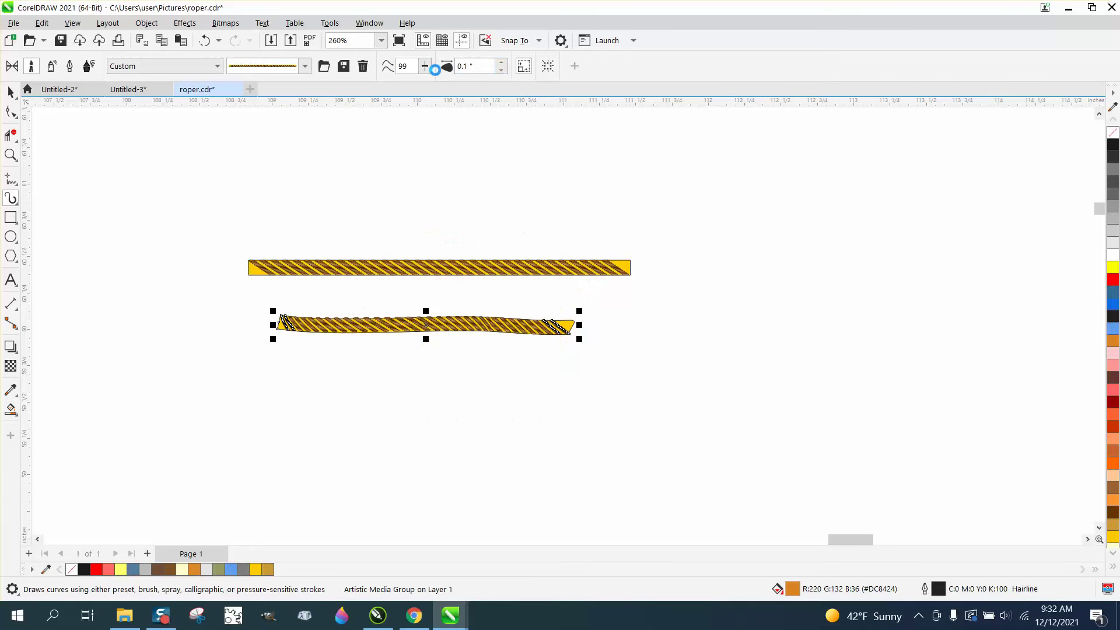
# Step: Move the new brush stroke to the upper corner of the large straight rope's frayless end, slightly overlapping it
pyautogui.scroll(-5, 575, 330)
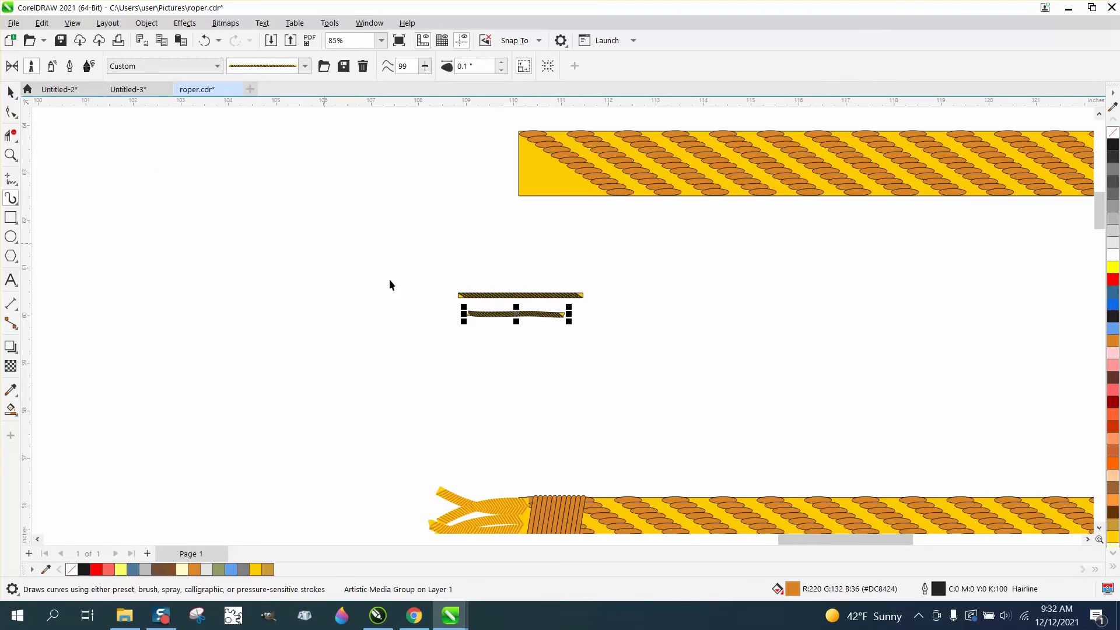
pyautogui.press('space')
pyautogui.moveTo(518, 317); pyautogui.dragTo(594, 198)
# Step: Bend the rope-brush strand into a gentle S-curve by reshaping its control path's nodes and handles with the Shape tool
pyautogui.press('z')
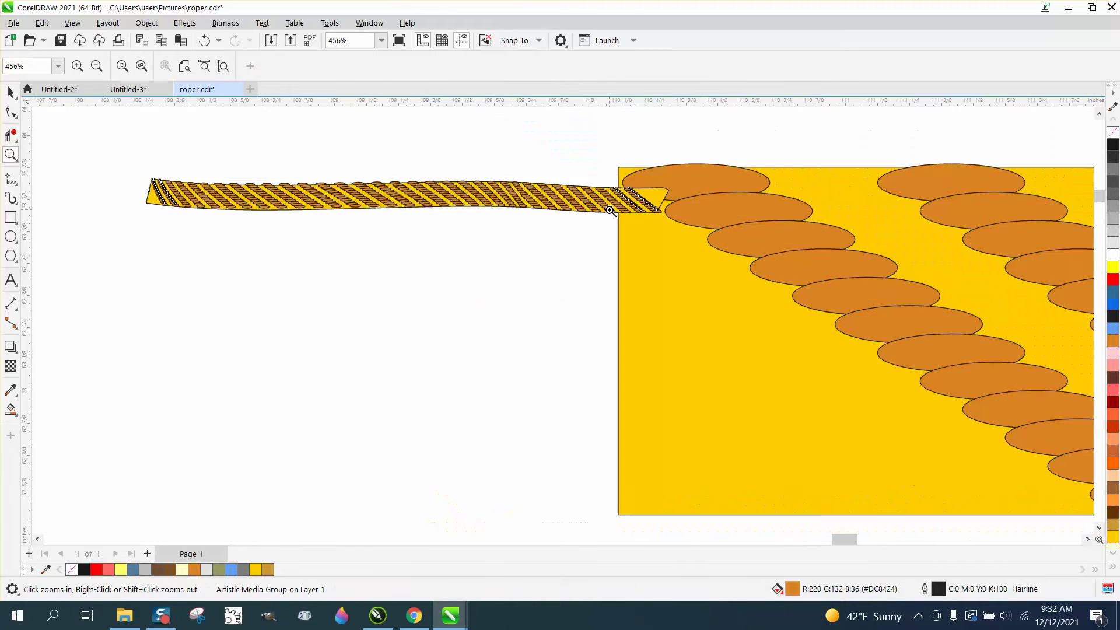
pyautogui.click(15, 120)
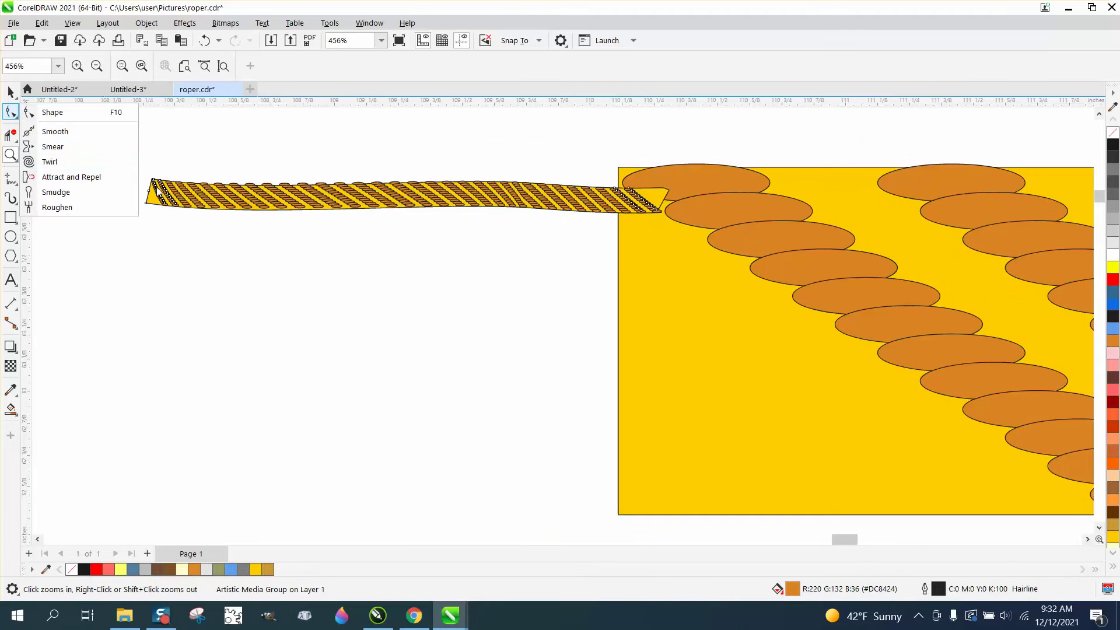
pyautogui.click(46, 110)
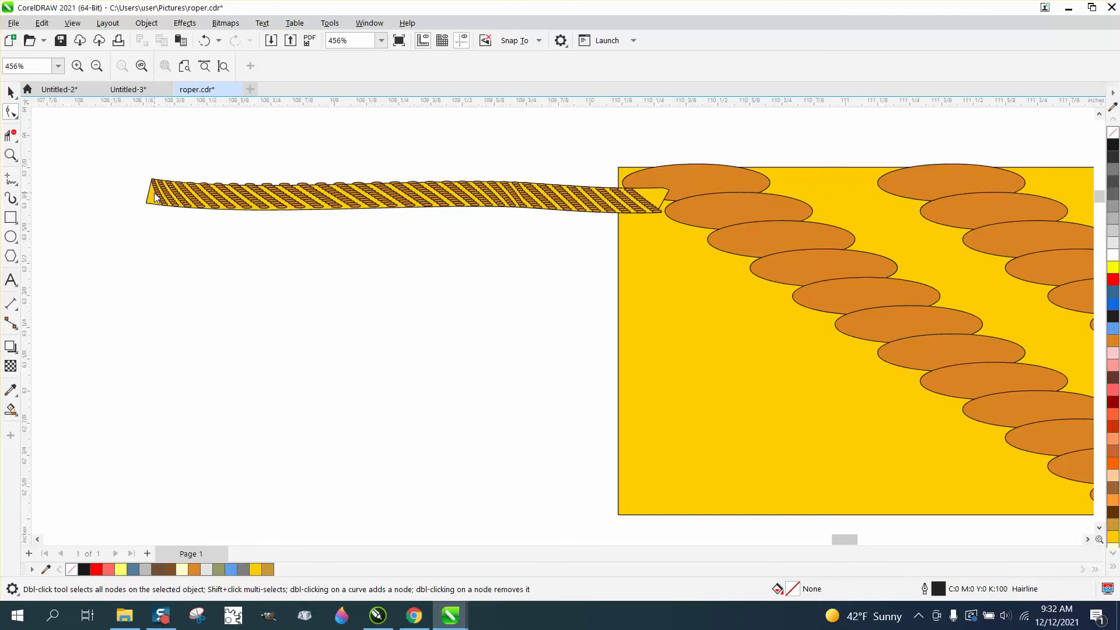
pyautogui.click(156, 198)
pyautogui.click(148, 191)
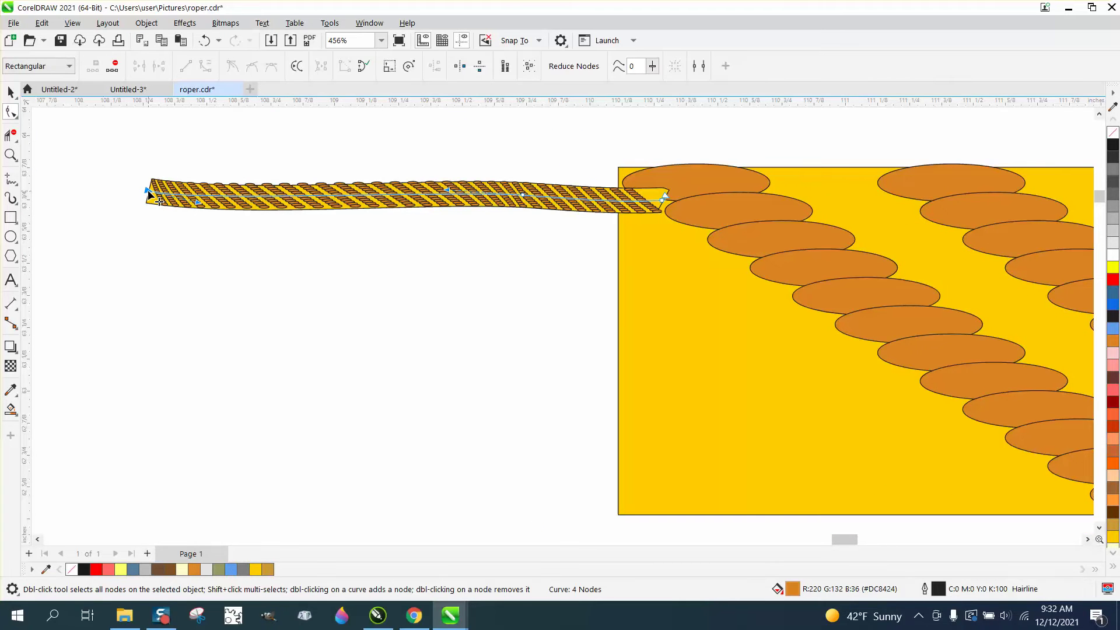
pyautogui.moveTo(449, 198); pyautogui.dragTo(414, 230)
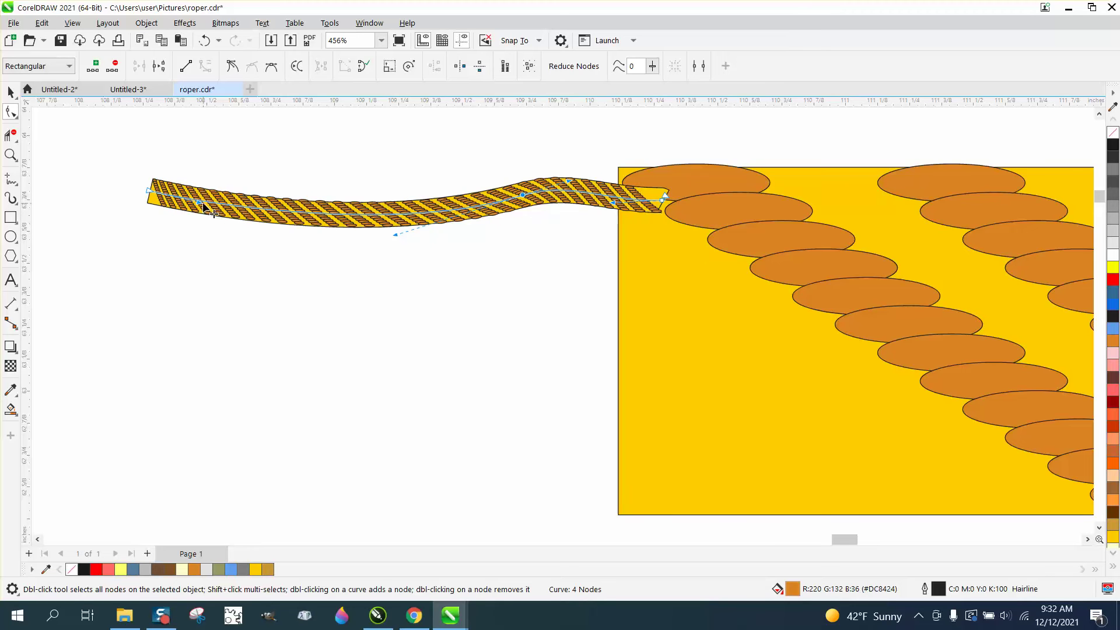
pyautogui.moveTo(204, 206); pyautogui.dragTo(190, 243)
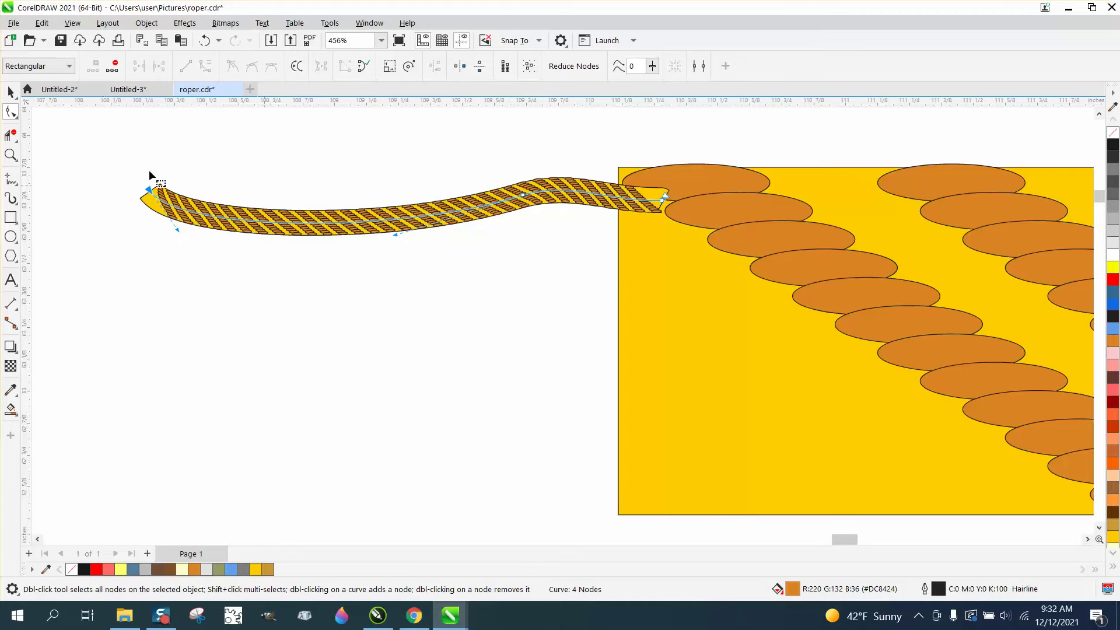
# Step: Move the curved strand slightly upward so it overlaps the upper corner of the large rope's end
pyautogui.click(8, 96)
pyautogui.click(166, 130)
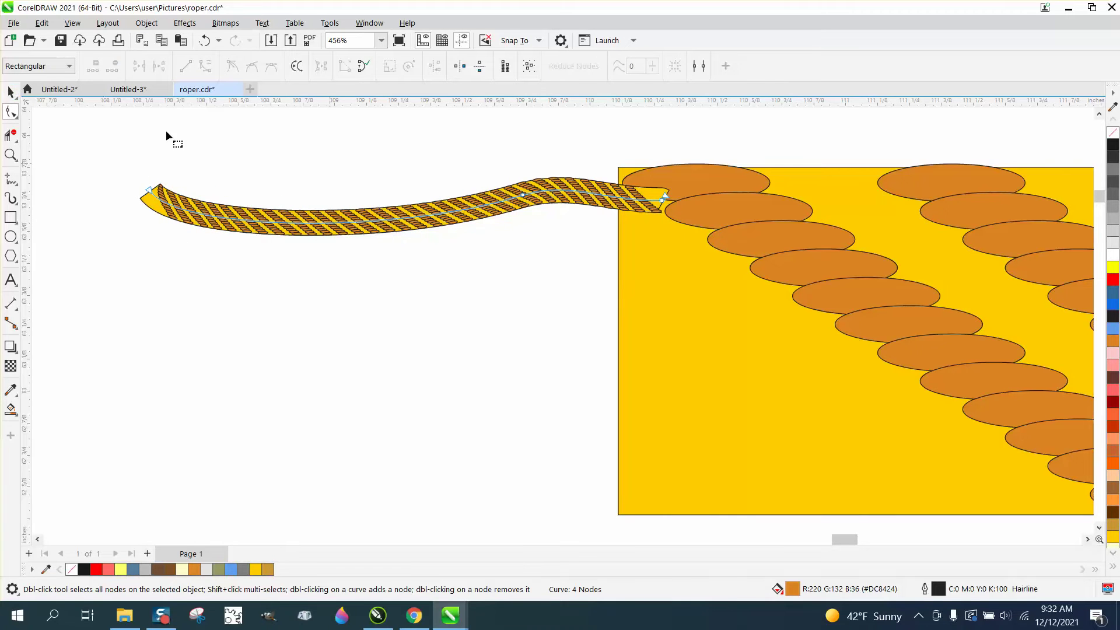
pyautogui.click(11, 92)
pyautogui.click(535, 196)
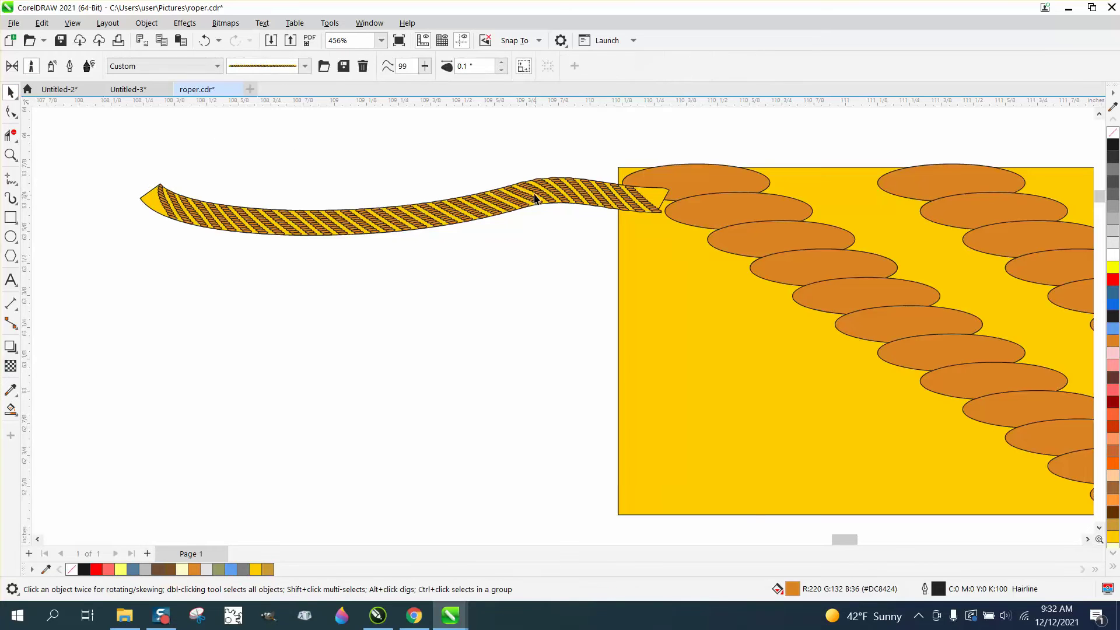
pyautogui.moveTo(535, 190); pyautogui.dragTo(614, 185)
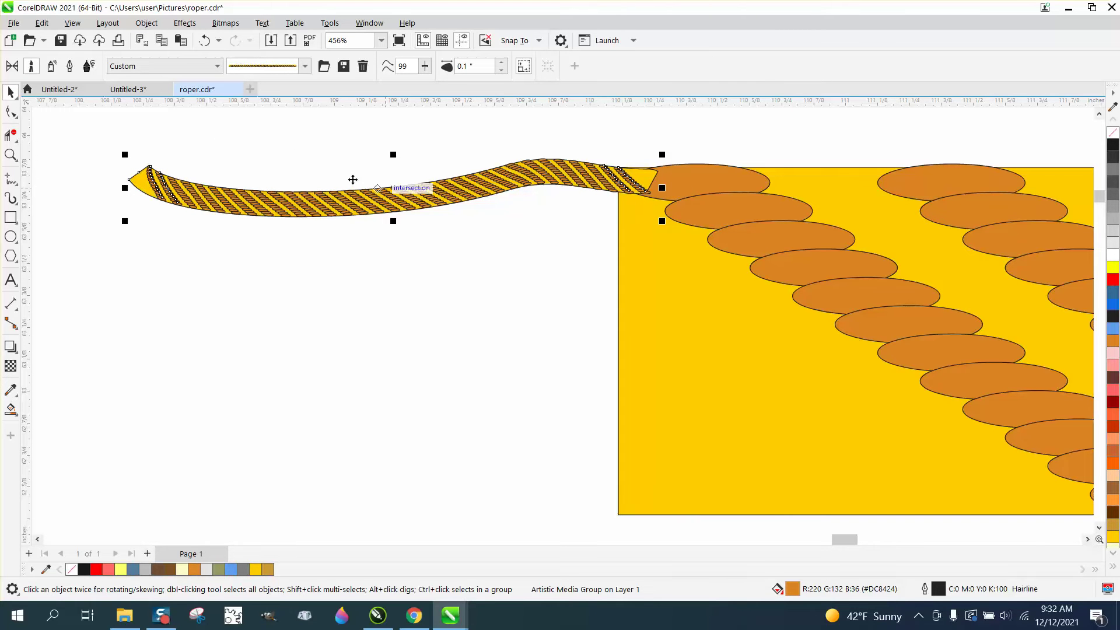
# Step: Break the strand's Artistic Media group apart and delete its central control path
pyautogui.click(148, 23)
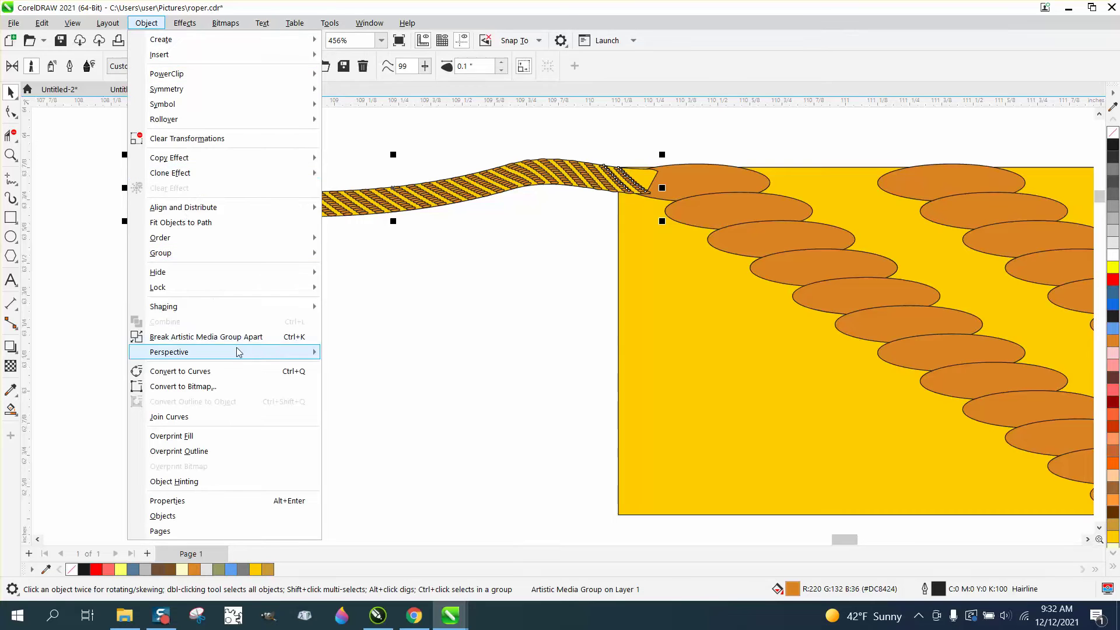
pyautogui.click(198, 336)
pyautogui.click(265, 332)
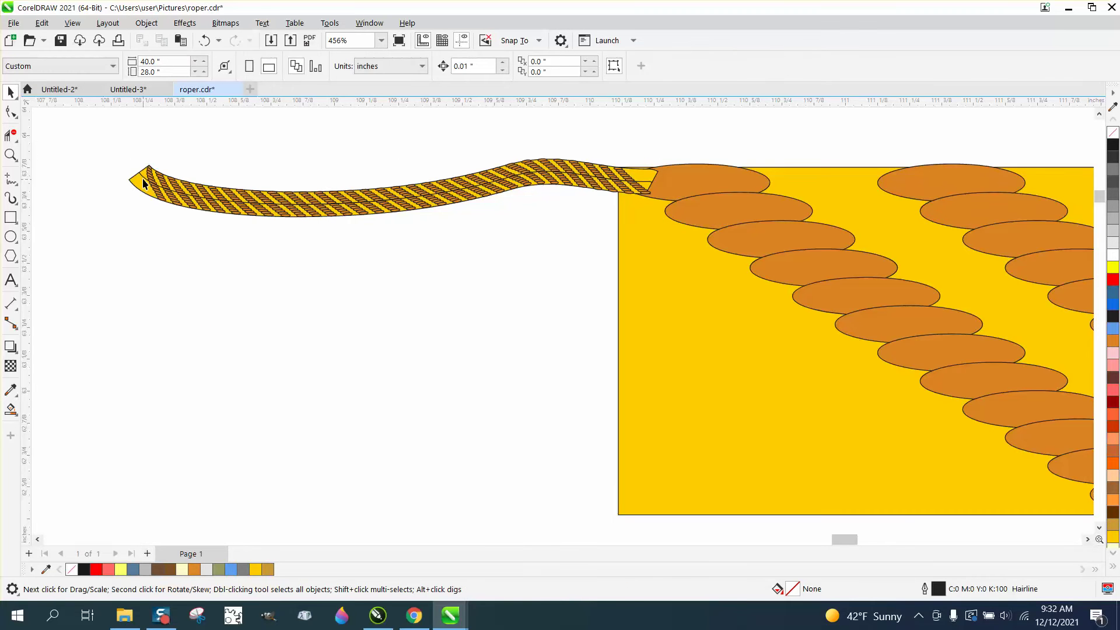
pyautogui.click(144, 178)
pyautogui.press('XF86Calculator')
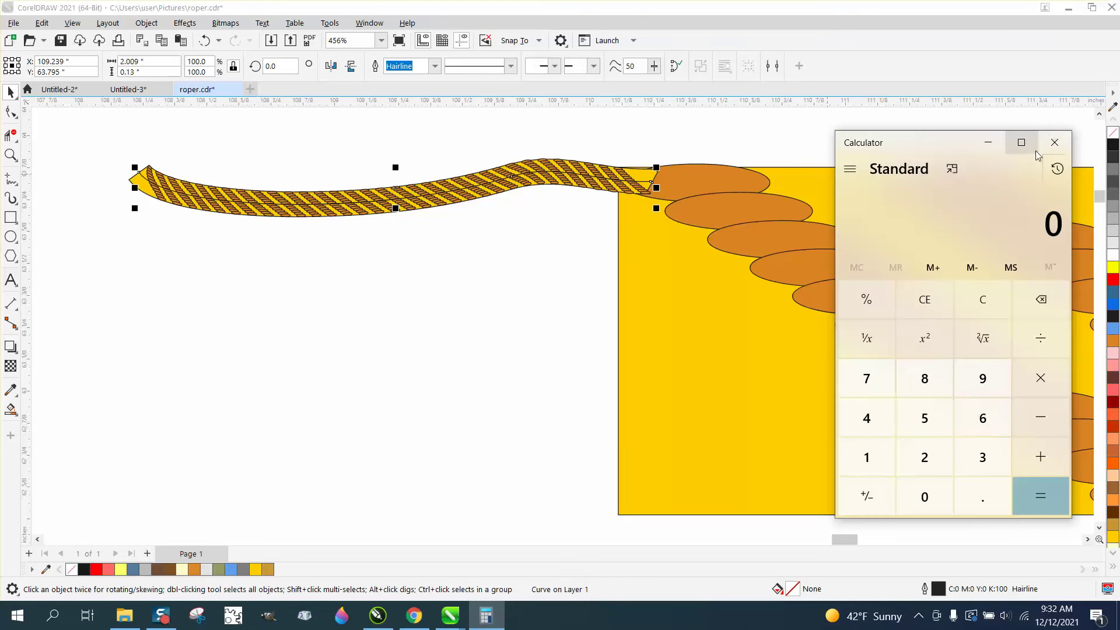
pyautogui.click(1055, 142)
pyautogui.click(198, 157)
# Step: Create a vertically mirrored copy of the strand over the original so the two appear intertwined
pyautogui.moveTo(102, 138); pyautogui.dragTo(126, 176)
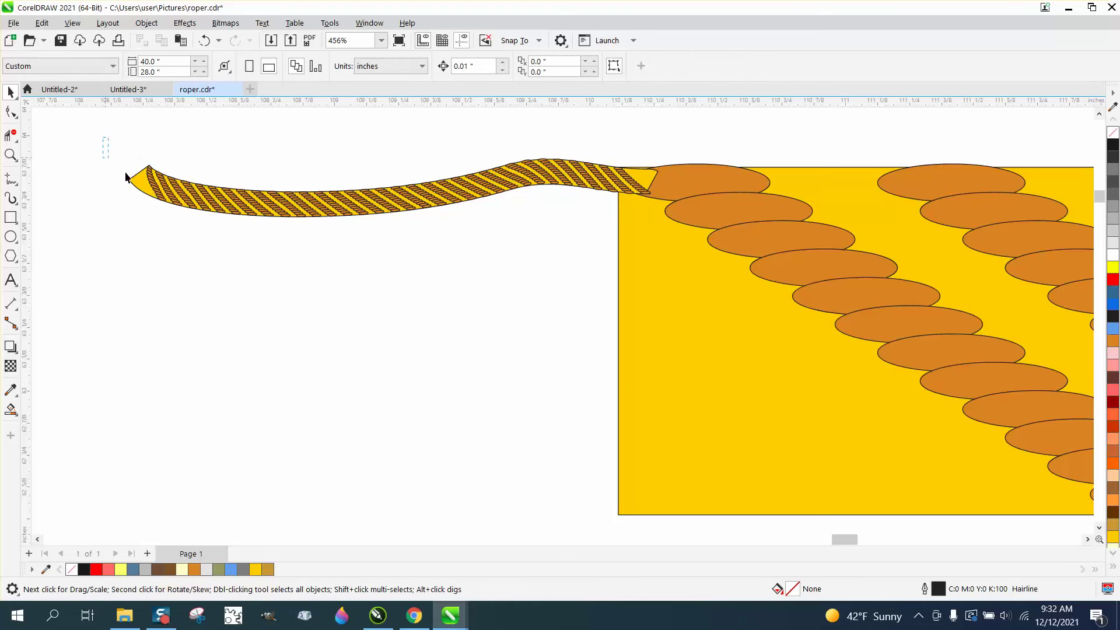
pyautogui.moveTo(649, 226); pyautogui.dragTo(676, 242)
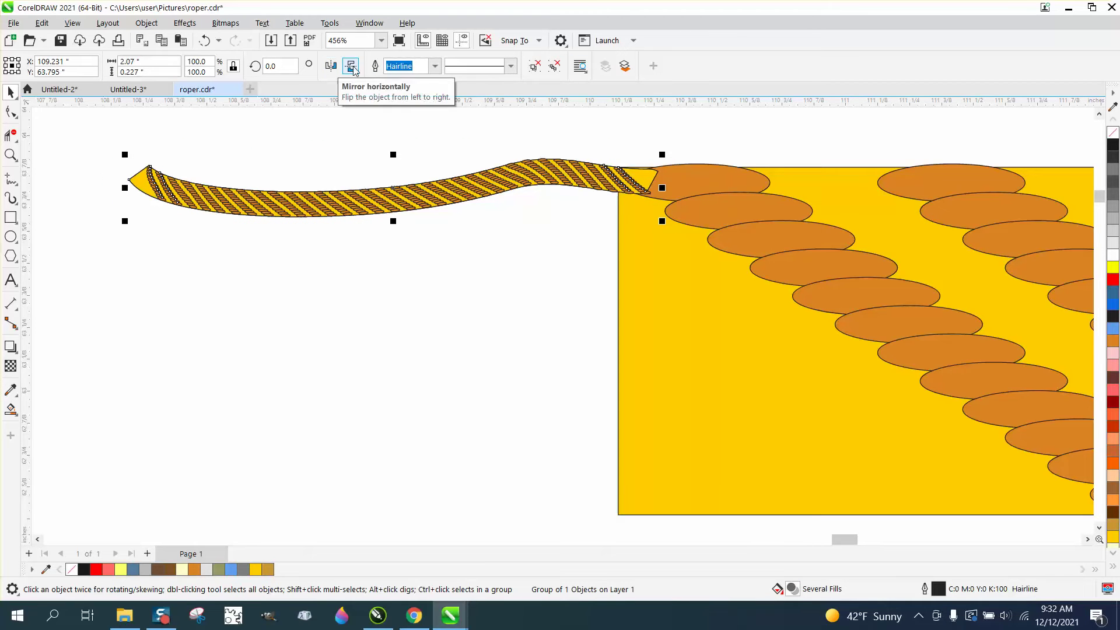
pyautogui.click(331, 67)
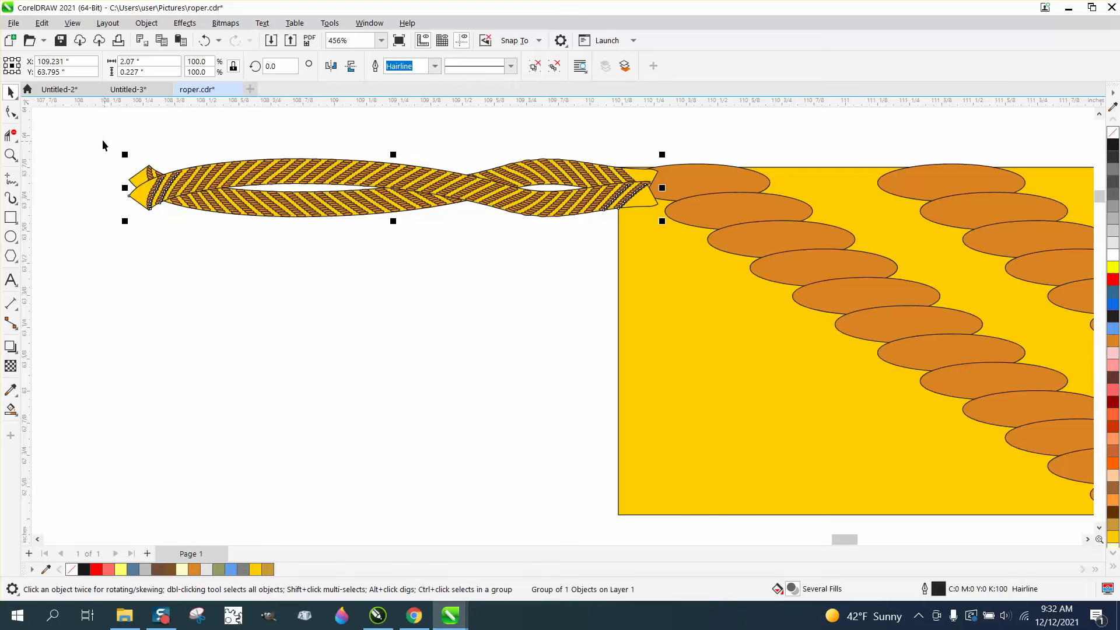
# Step: Copy the intertwined pair to the lower corner of the rope's end and lower one strand of the upper pair slightly
pyautogui.moveTo(108, 149); pyautogui.dragTo(692, 253)
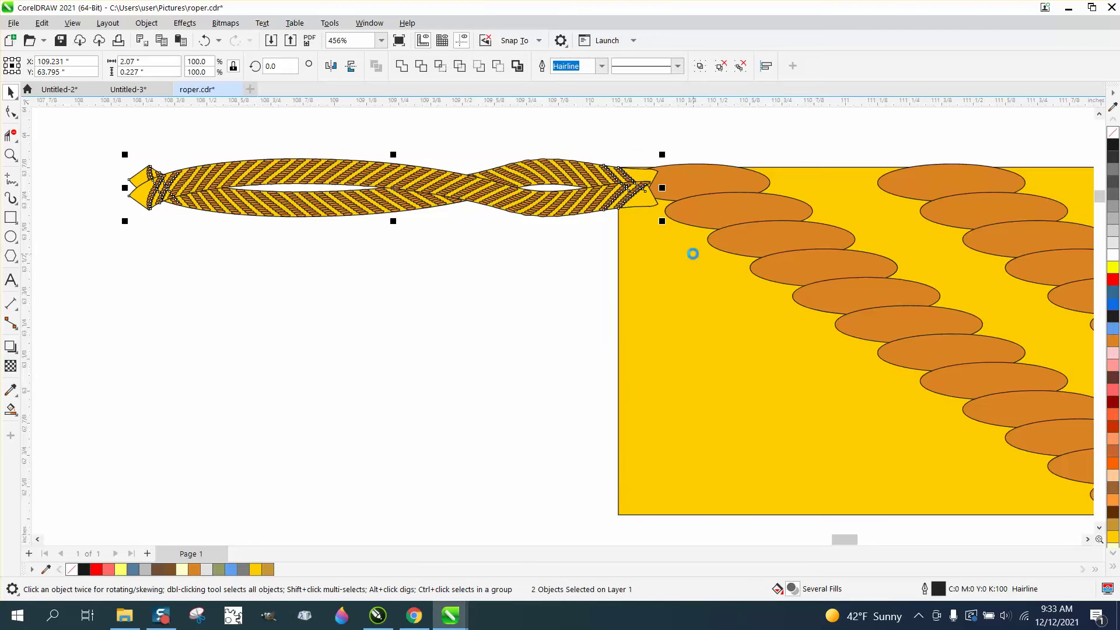
pyautogui.moveTo(389, 188); pyautogui.dragTo(394, 489)
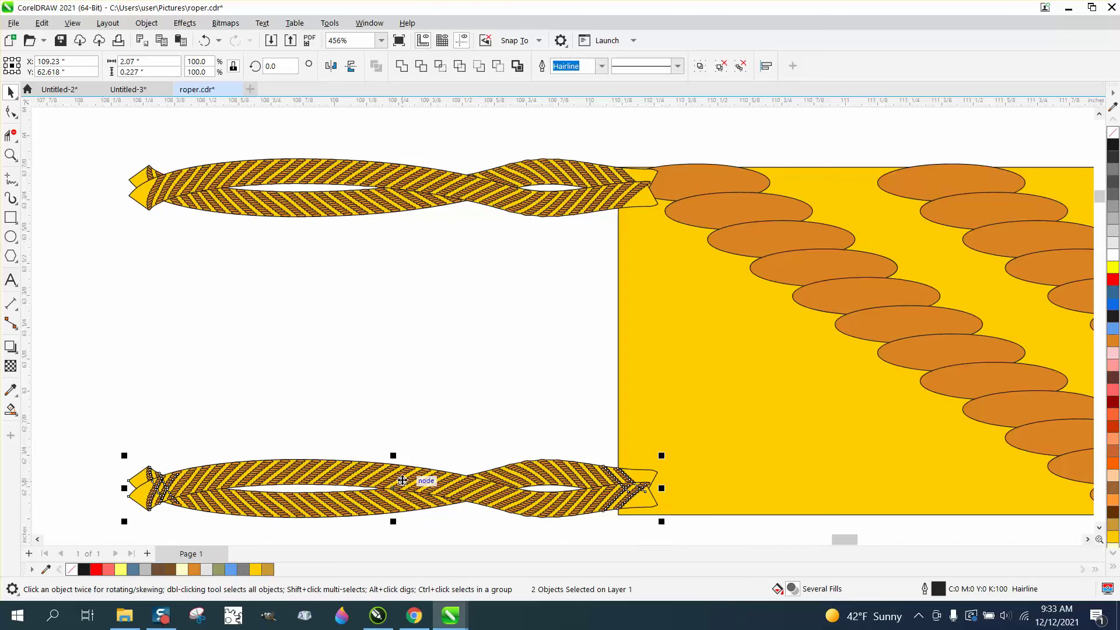
pyautogui.moveTo(362, 213); pyautogui.dragTo(367, 223)
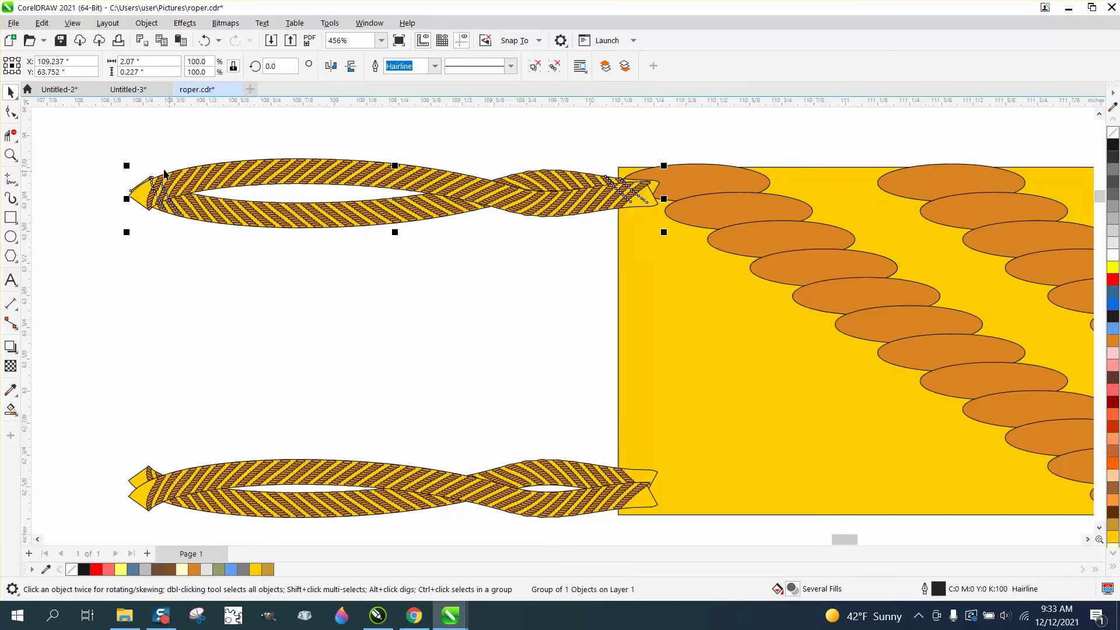
# Step: Copy the upper strand pair directly below itself and rotate the copy by 3.213 degrees
pyautogui.moveTo(94, 148); pyautogui.dragTo(159, 200)
pyautogui.moveTo(655, 252); pyautogui.dragTo(667, 252)
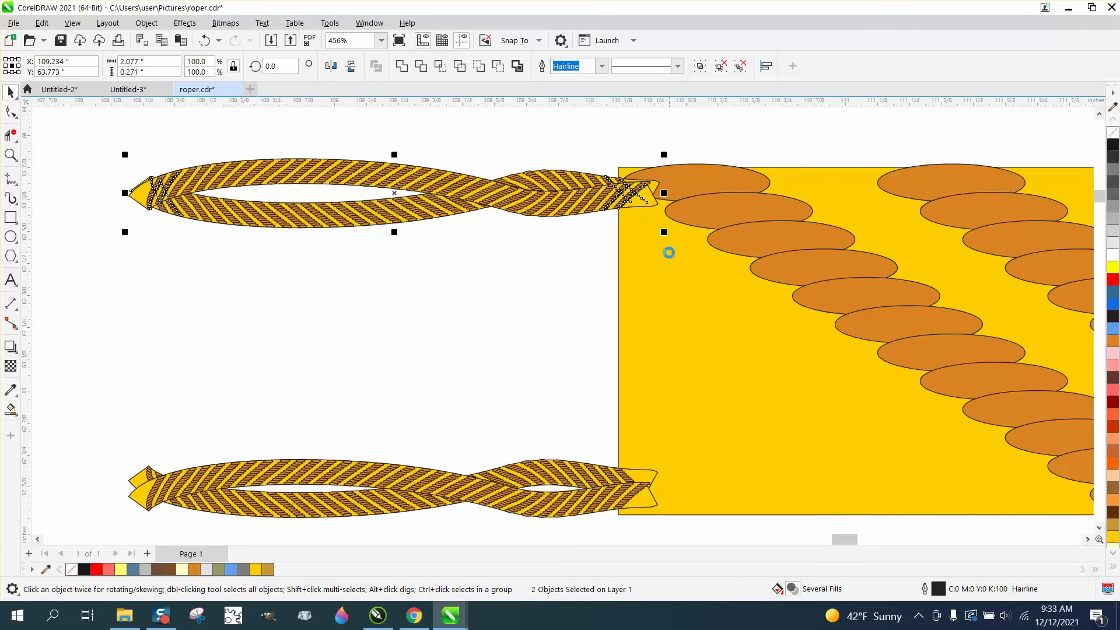
pyautogui.moveTo(411, 199); pyautogui.dragTo(393, 257)
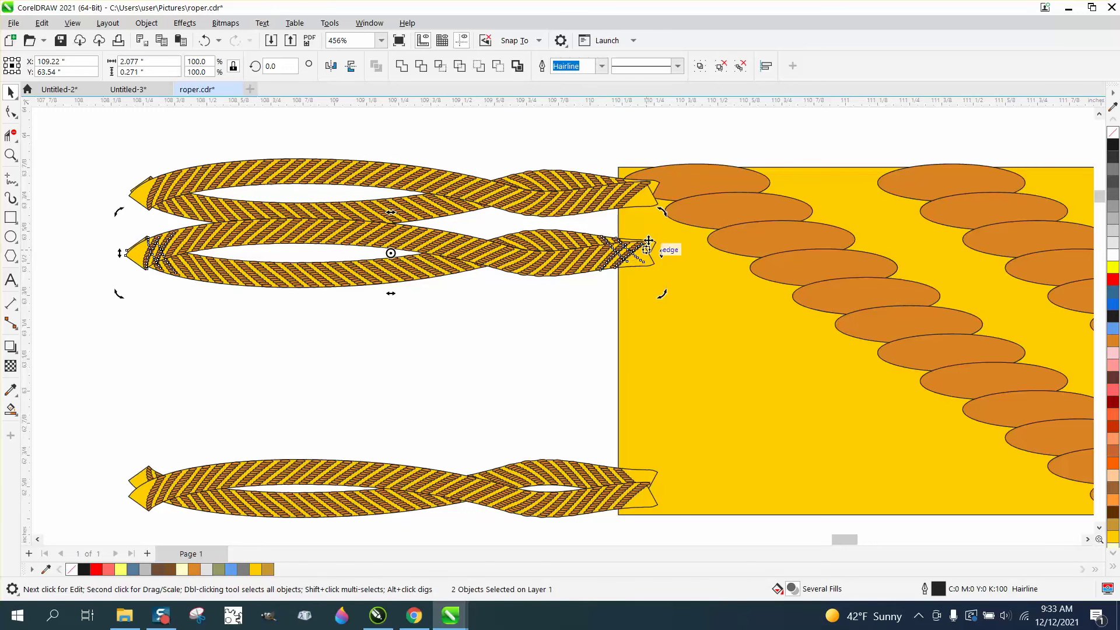
pyautogui.moveTo(662, 213); pyautogui.dragTo(660, 198)
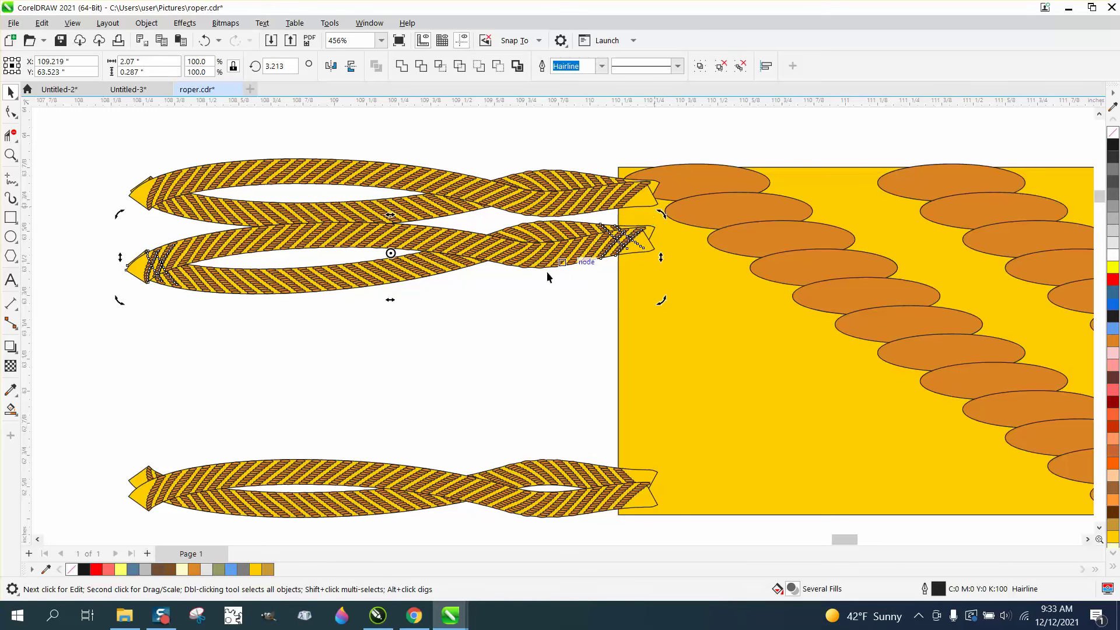
# Step: Raise one strand of the rotated pair slightly, and copy the four upper strands directly below them
pyautogui.click(287, 303)
pyautogui.click(289, 299)
pyautogui.moveTo(289, 300); pyautogui.dragTo(306, 267)
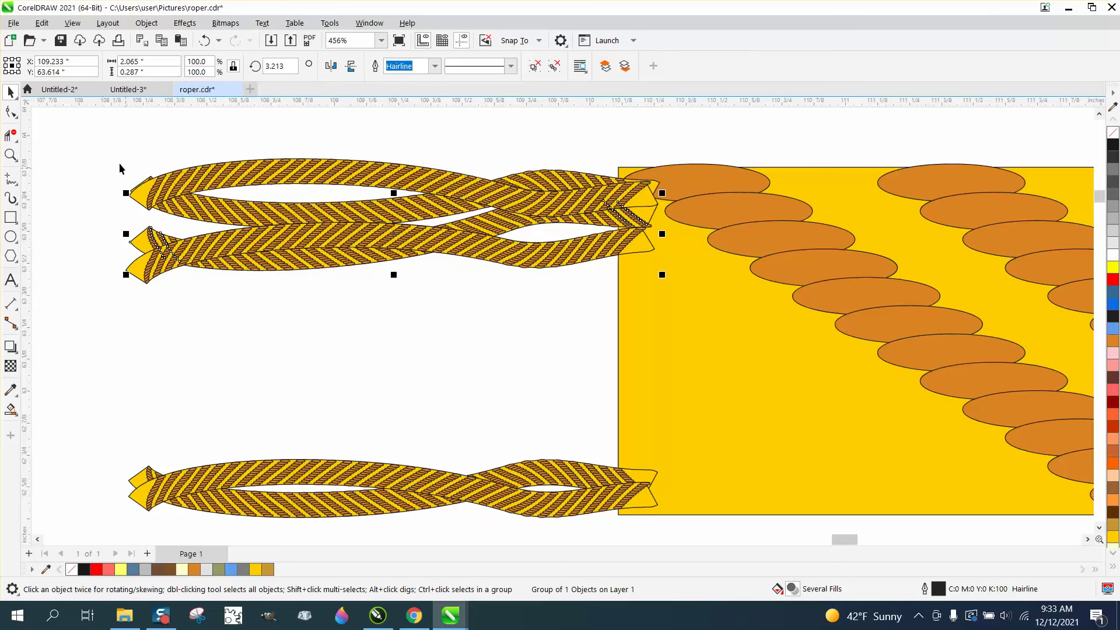
pyautogui.moveTo(110, 154); pyautogui.dragTo(674, 303)
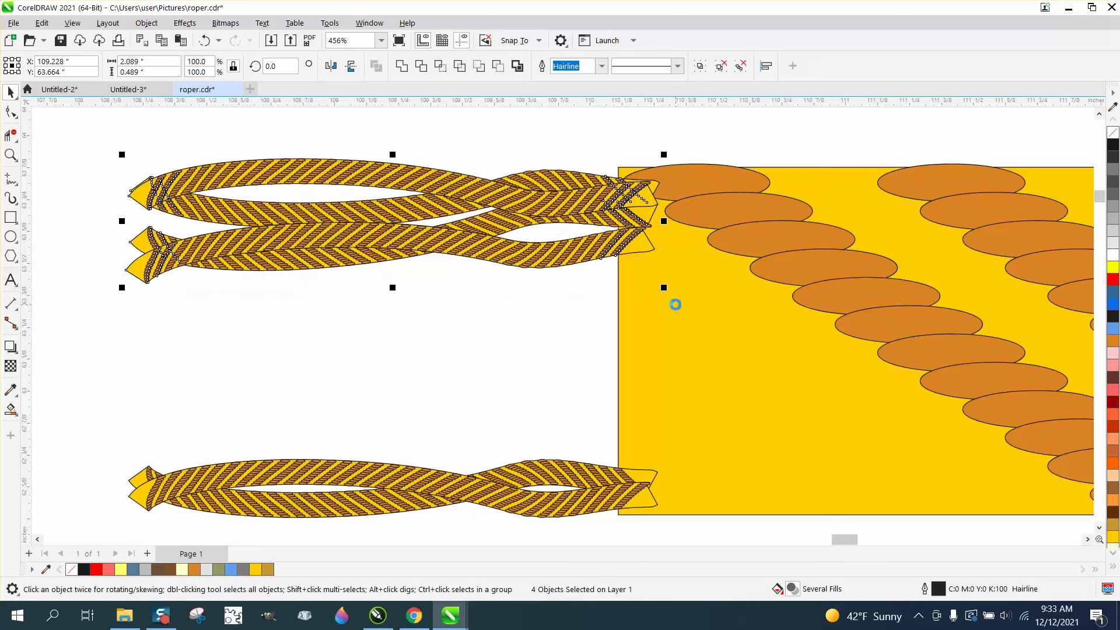
pyautogui.moveTo(395, 230); pyautogui.dragTo(460, 340)
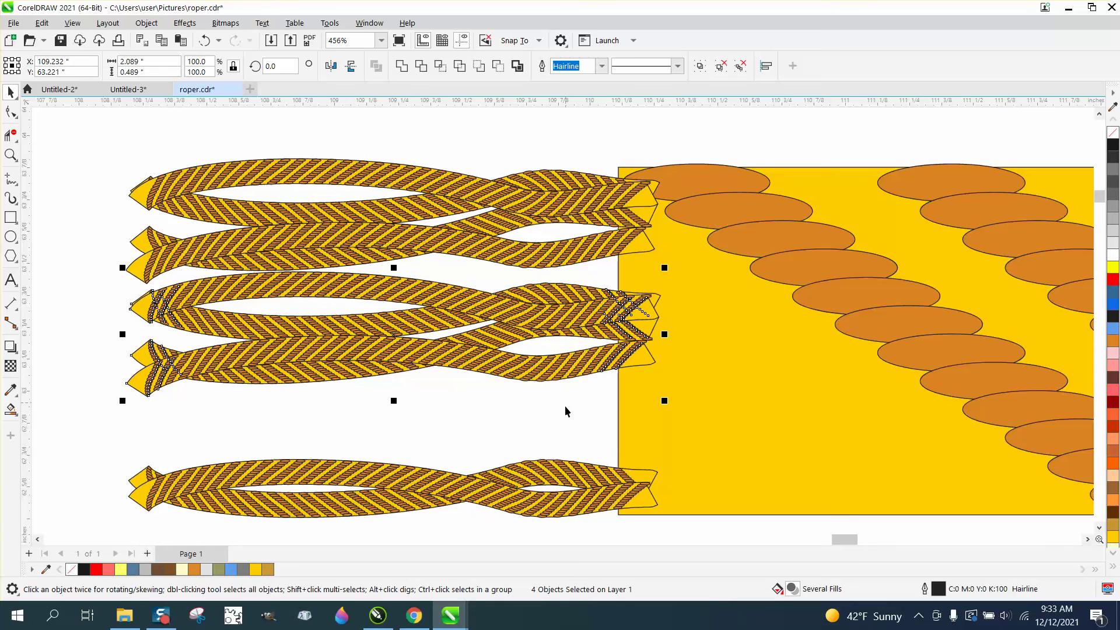
# Step: Rotate the bottom strand pair by 8.609 degrees and shift its strands slightly downward along the rope's lower corner
pyautogui.scroll(-1, 257, 437)
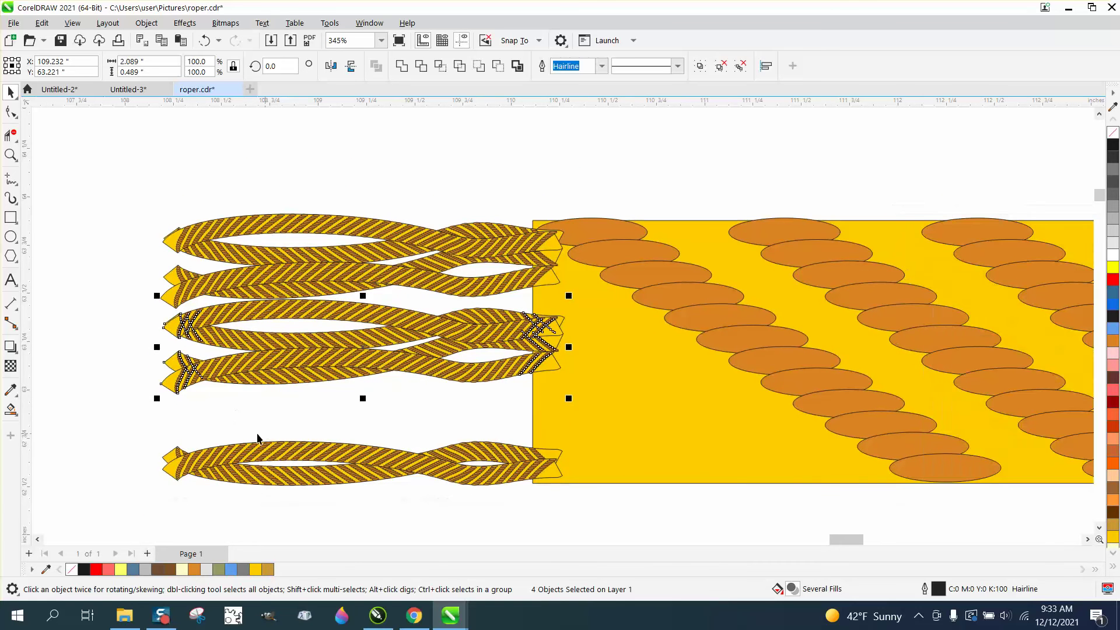
pyautogui.click(142, 425)
pyautogui.moveTo(571, 505); pyautogui.dragTo(571, 505)
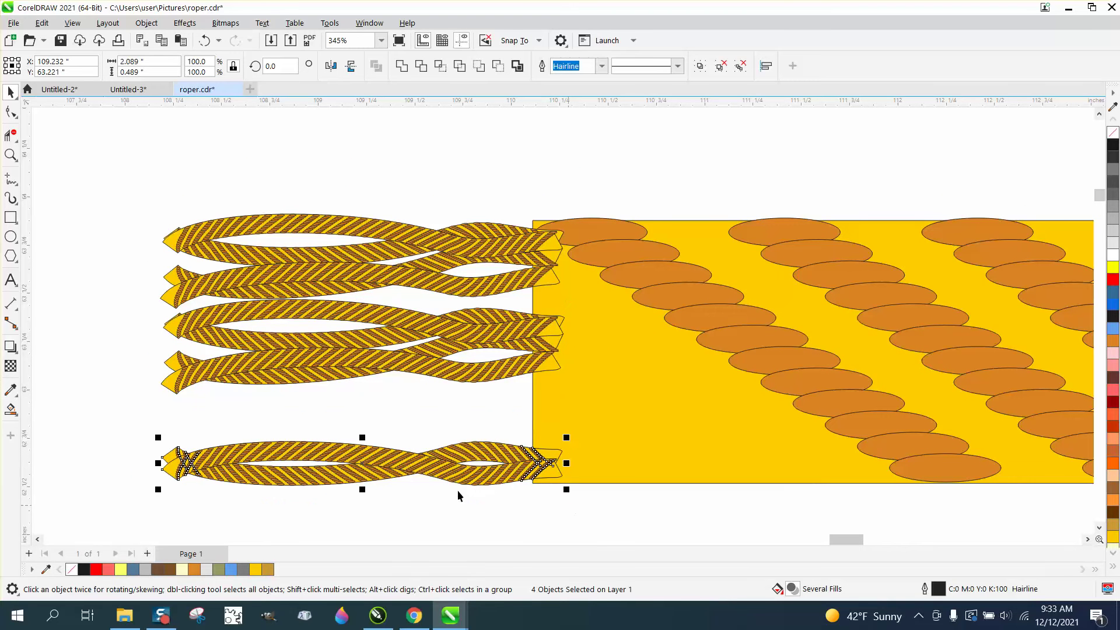
pyautogui.click(463, 473)
pyautogui.moveTo(570, 426); pyautogui.dragTo(563, 399)
pyautogui.click(393, 408)
pyautogui.moveTo(416, 464); pyautogui.dragTo(409, 480)
pyautogui.moveTo(455, 446); pyautogui.dragTo(457, 457)
# Step: Copy each strand of the bottom pair upward to fill the gap below the upper strands
pyautogui.scroll(-1, 171, 434)
pyautogui.moveTo(125, 446); pyautogui.dragTo(465, 537)
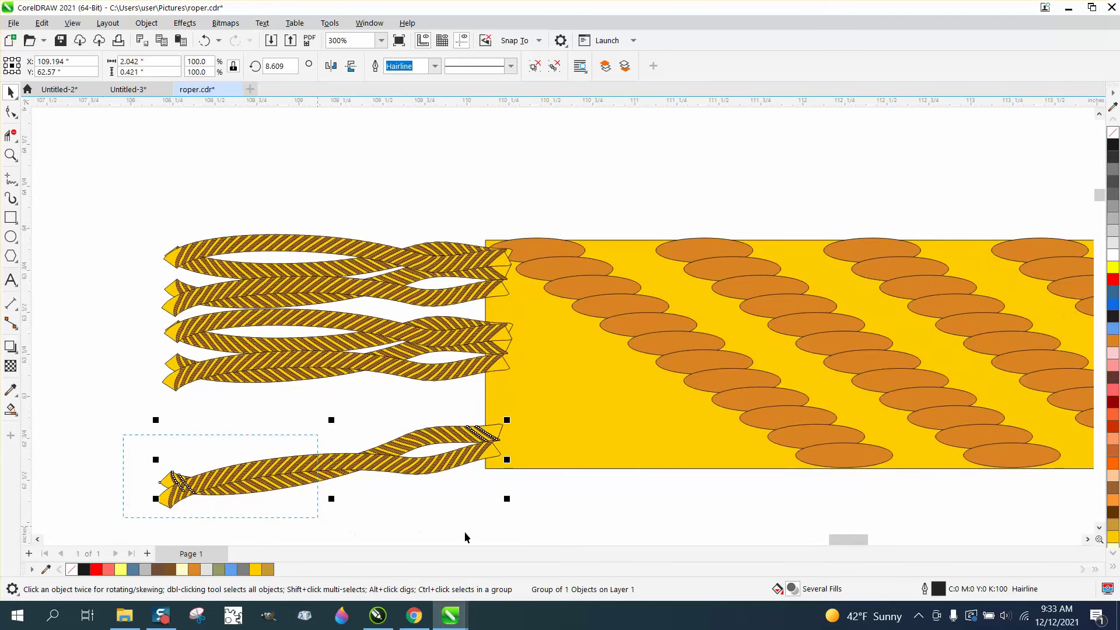
pyautogui.moveTo(561, 530); pyautogui.dragTo(465, 517)
pyautogui.moveTo(120, 290); pyautogui.dragTo(274, 350)
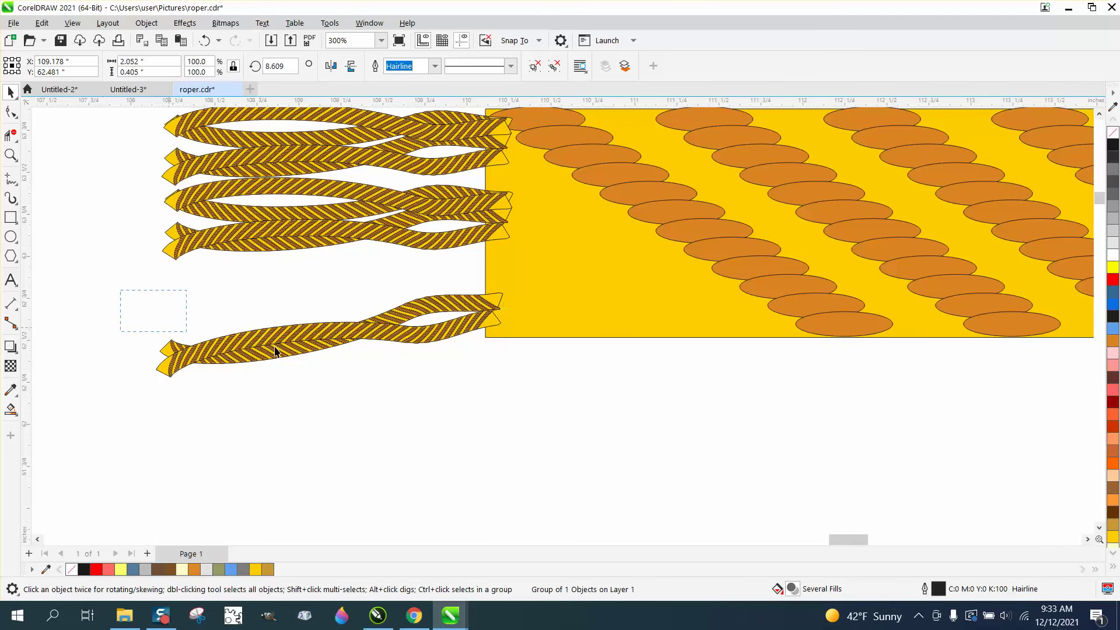
pyautogui.moveTo(570, 375); pyautogui.dragTo(570, 373)
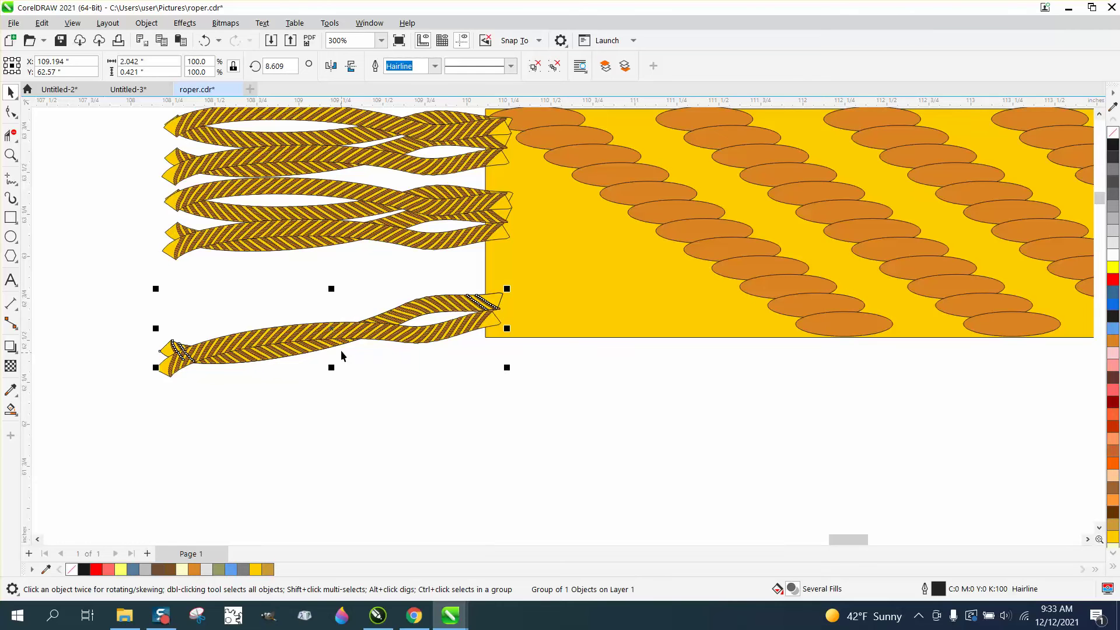
pyautogui.click(336, 332)
pyautogui.moveTo(337, 332); pyautogui.dragTo(345, 300)
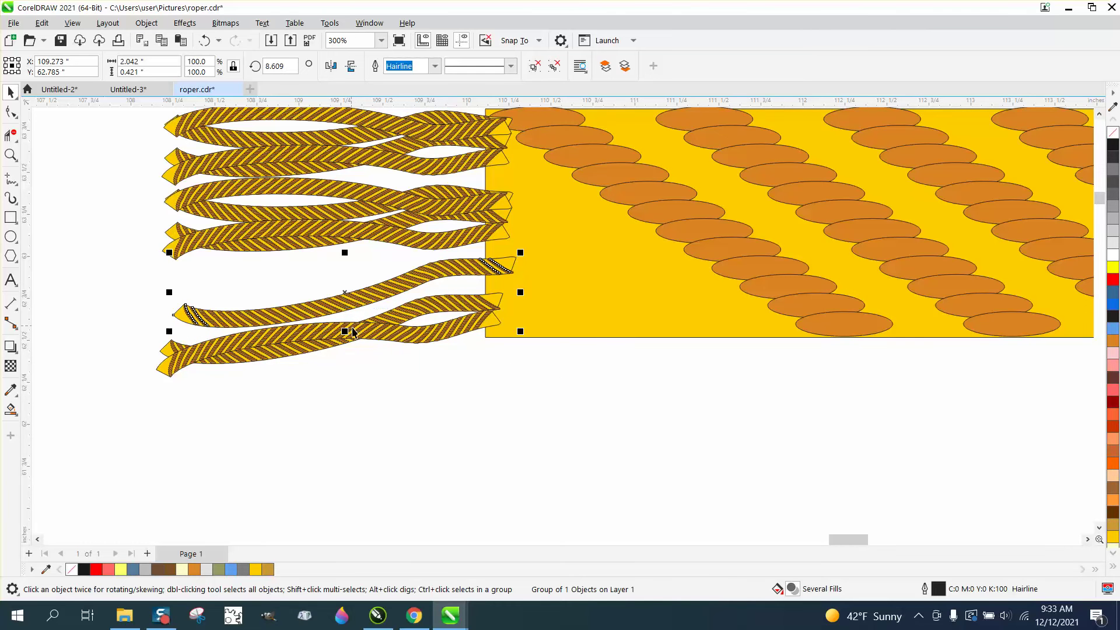
pyautogui.click(395, 341)
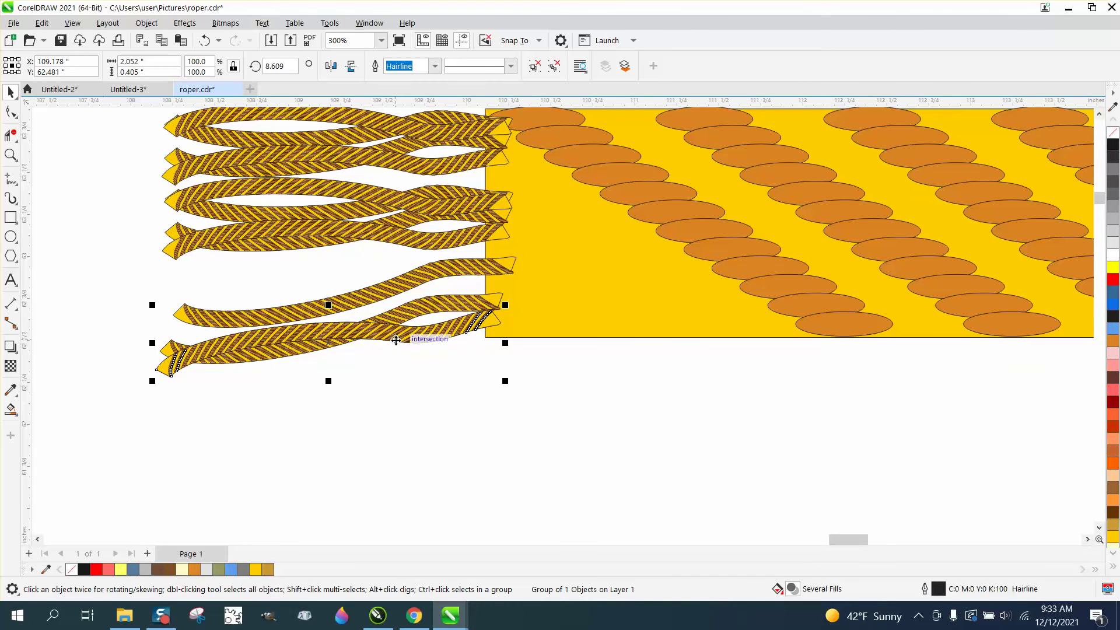
pyautogui.moveTo(382, 334); pyautogui.dragTo(365, 265)
# Step: Move the grouped orange binding onto the large rope's end so it covers the joint with the frayed strands
pyautogui.scroll(-2, 243, 390)
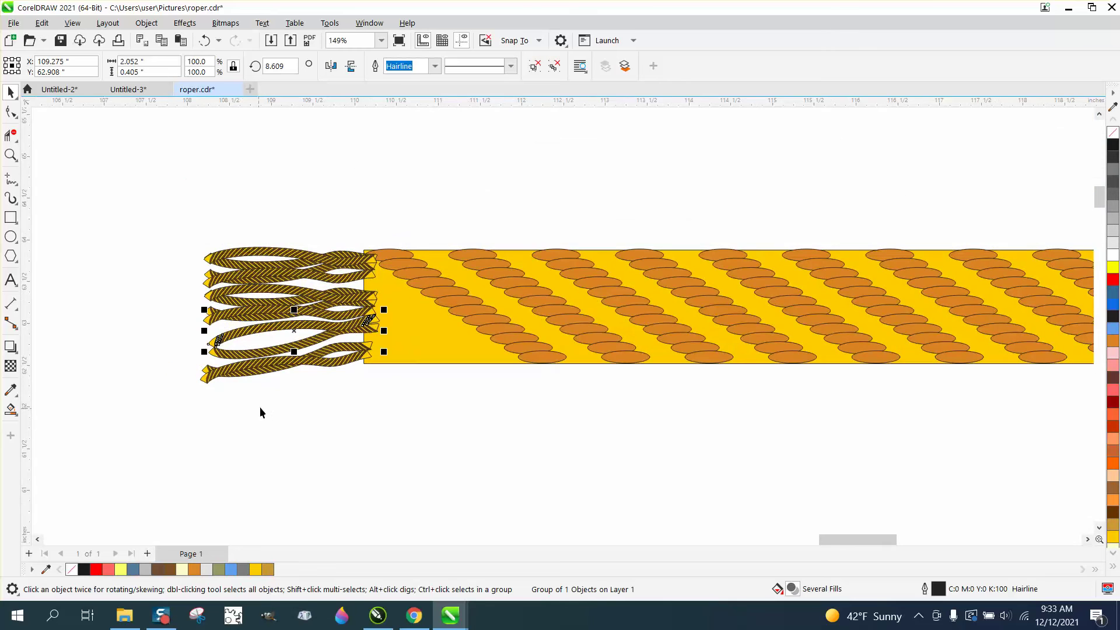
pyautogui.scroll(-2, 271, 294)
pyautogui.click(359, 137)
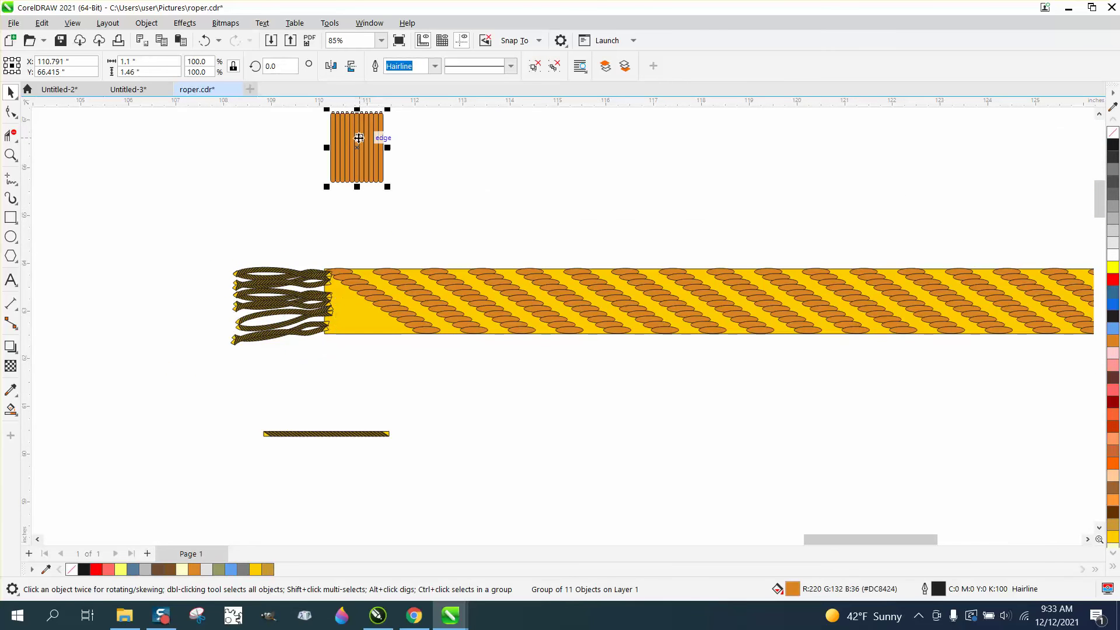
pyautogui.moveTo(359, 138); pyautogui.dragTo(357, 299)
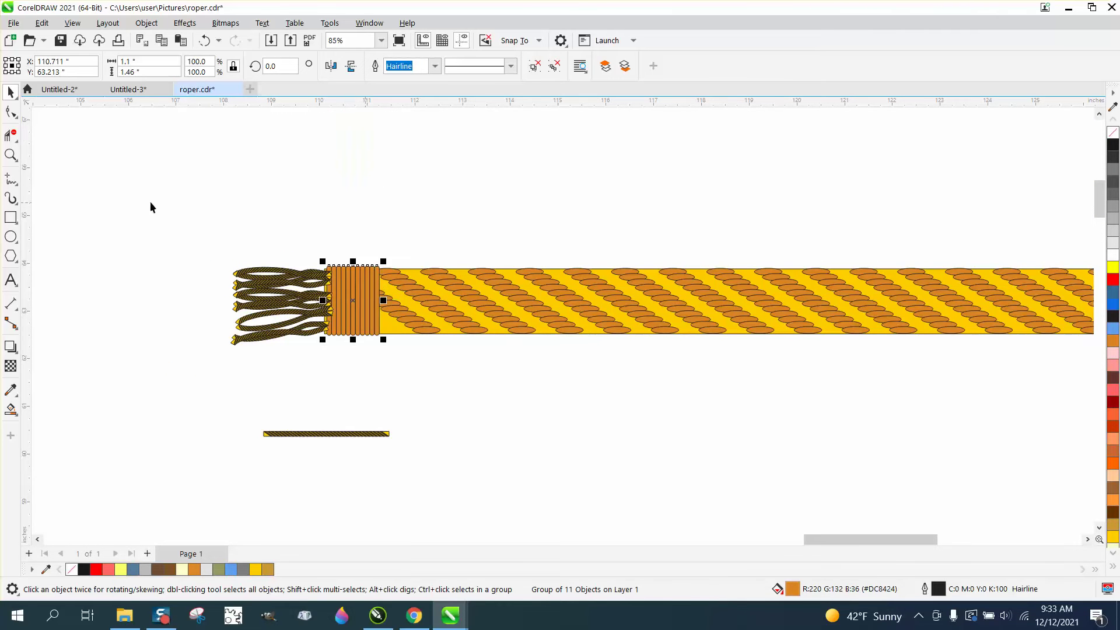
pyautogui.click(17, 159)
pyautogui.click(50, 155)
pyautogui.moveTo(264, 231); pyautogui.dragTo(475, 400)
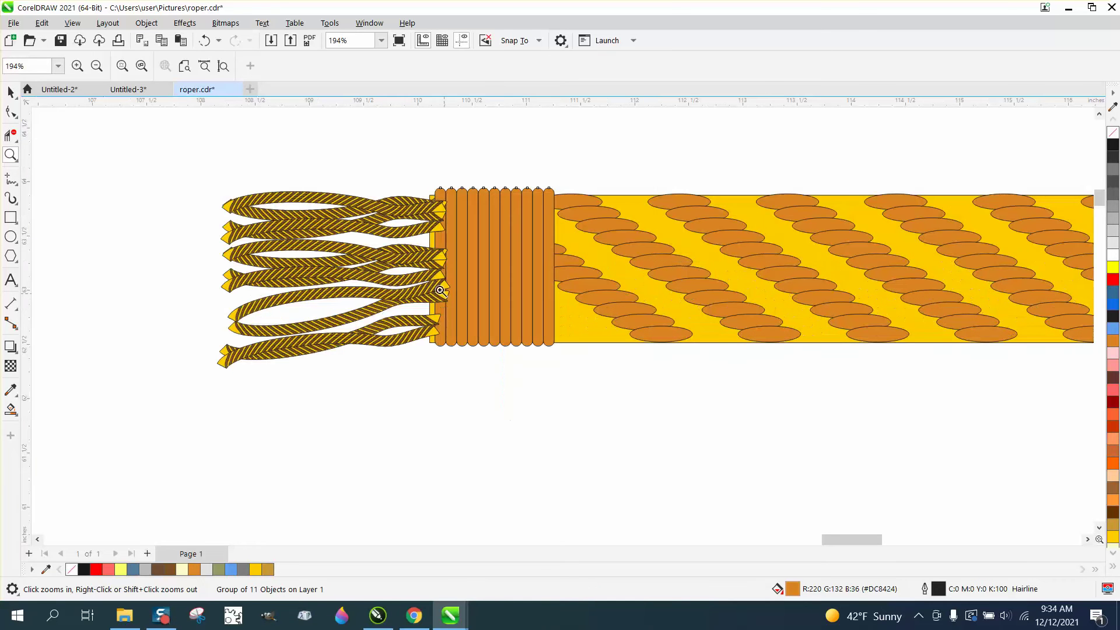
# Step: Bring the grouped orange binding to the front of the page so it covers the frayed strands' inner ends
pyautogui.click(11, 91)
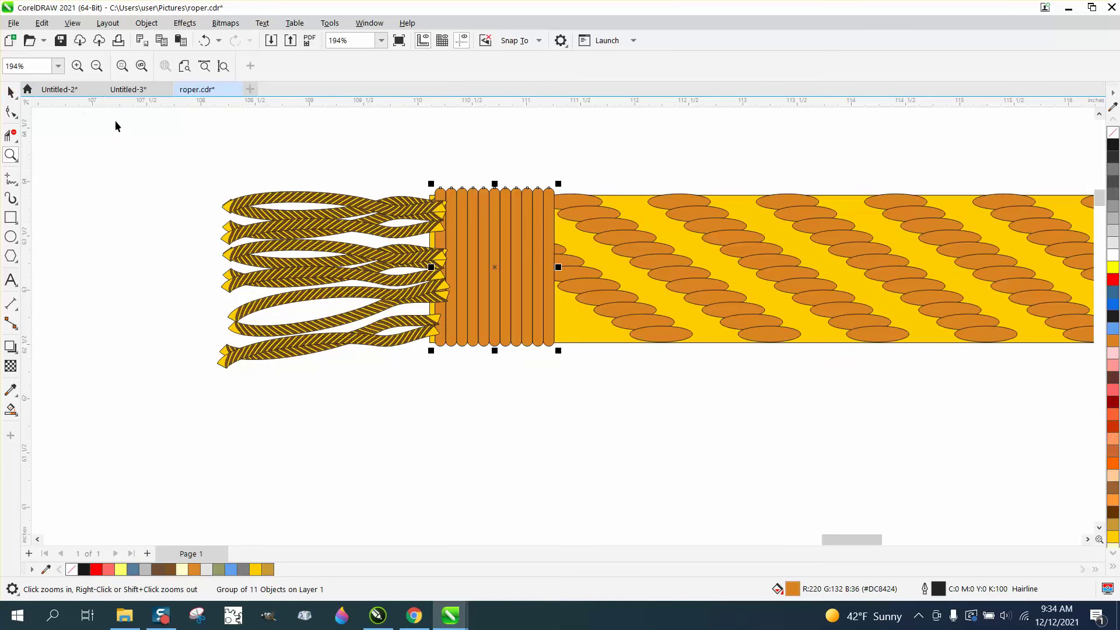
pyautogui.click(147, 24)
pyautogui.moveTo(175, 275)
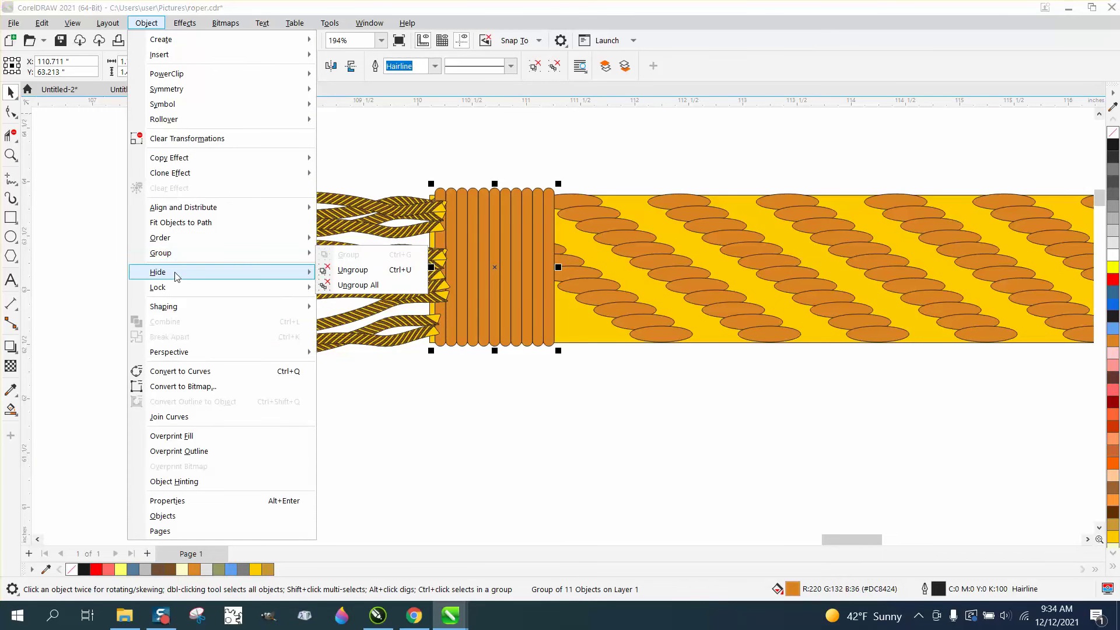
pyautogui.moveTo(173, 237)
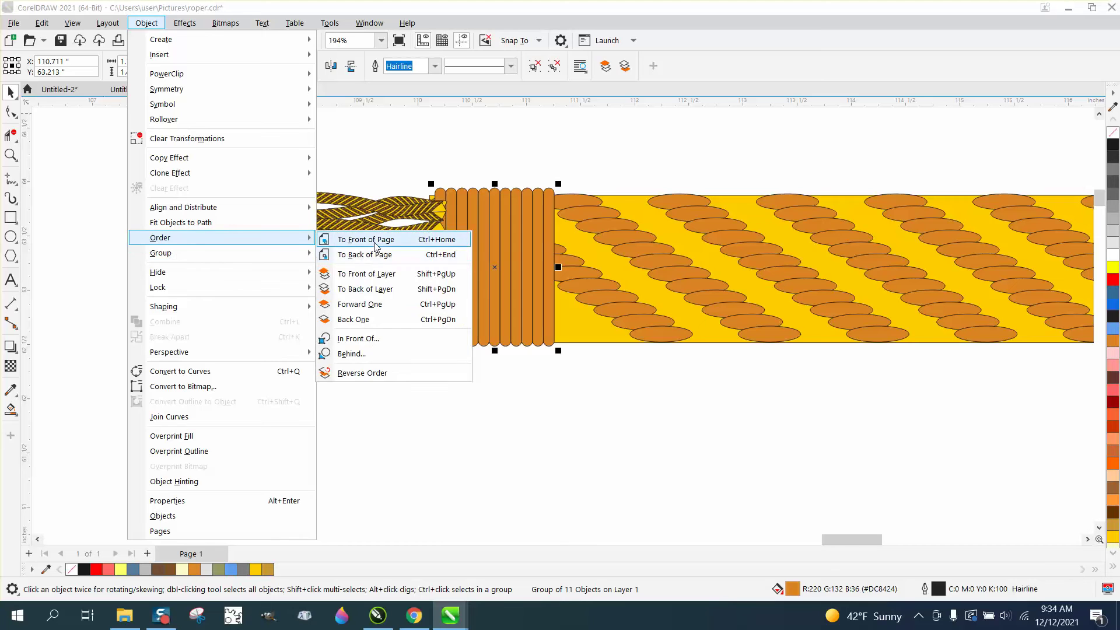
pyautogui.click(372, 243)
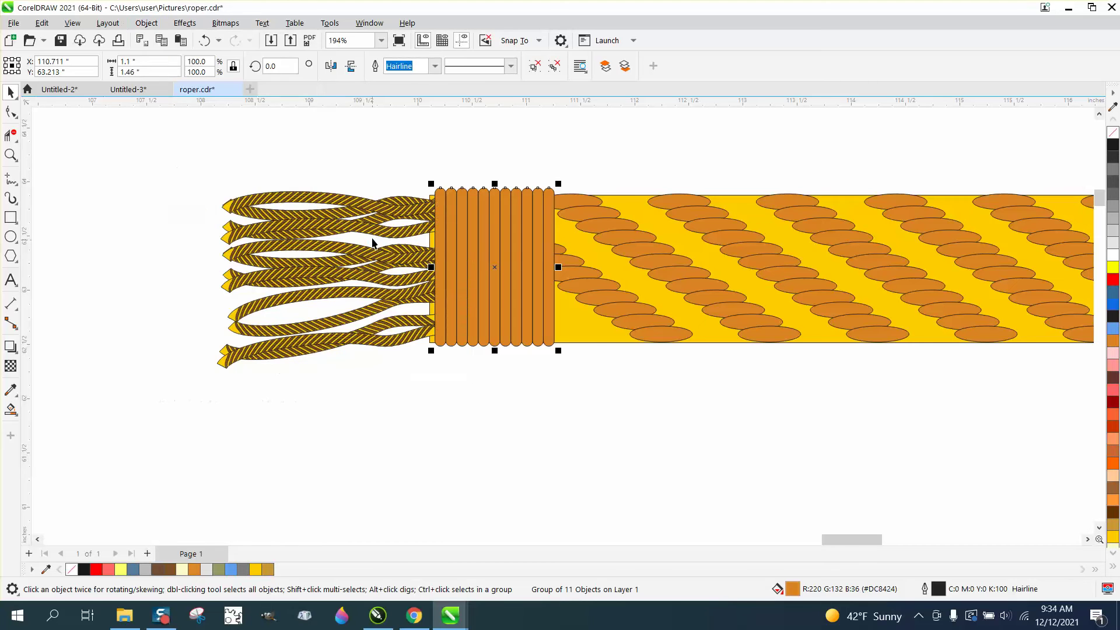
# Step: Skew the binding horizontally so its lower edge leans toward the rope, and shift it slightly back over the strand ends
pyautogui.click(495, 266)
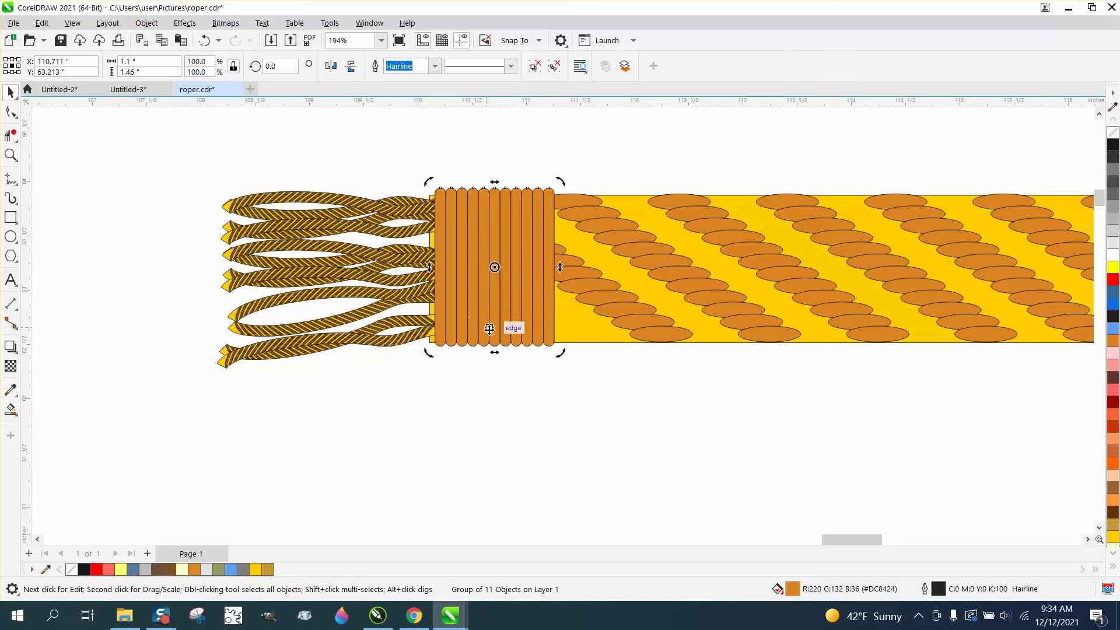
pyautogui.moveTo(495, 351); pyautogui.dragTo(520, 352)
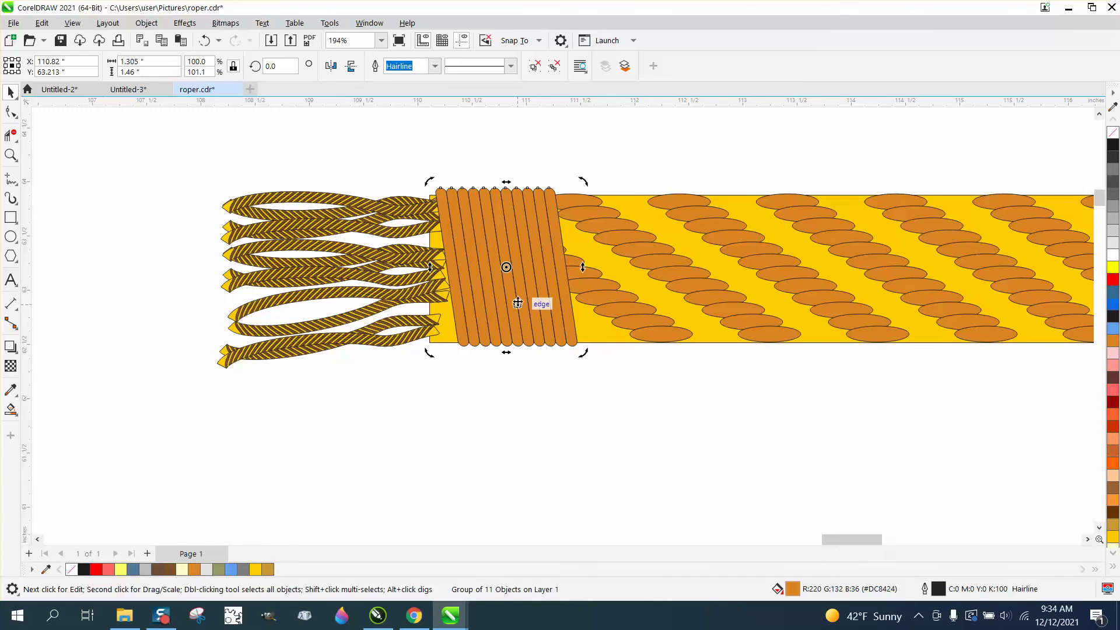
pyautogui.moveTo(505, 268); pyautogui.dragTo(489, 264)
pyautogui.scroll(-5, 550, 366)
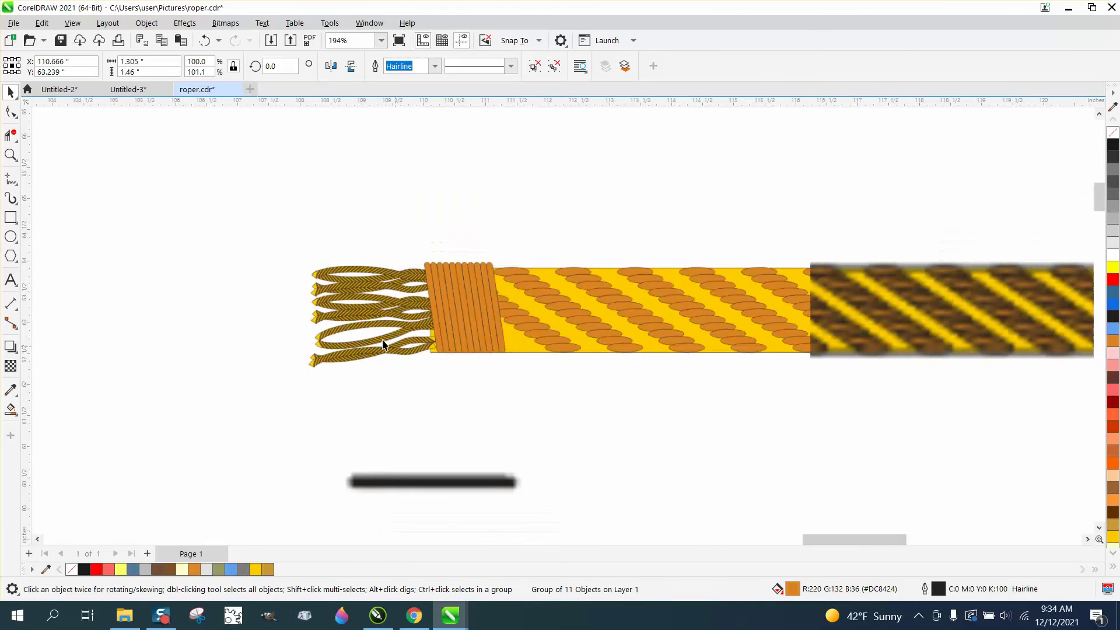
# Step: Group the frayed strands with their binding, place a copy above the rope, and mirror the copy horizontally
pyautogui.scroll(-1, 251, 261)
pyautogui.moveTo(211, 236); pyautogui.dragTo(282, 280)
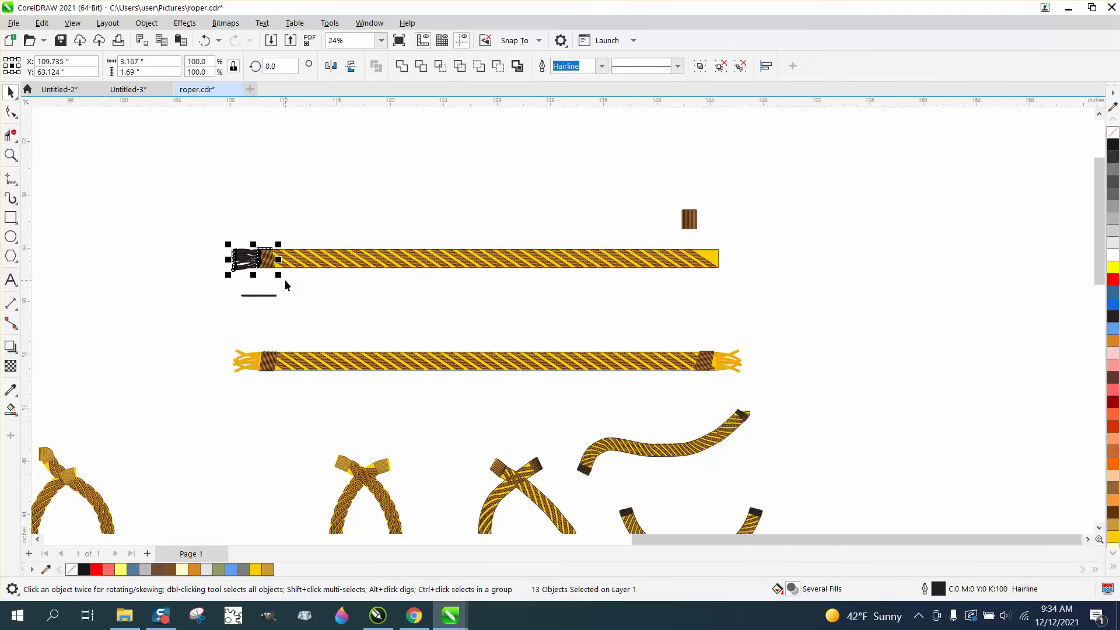
pyautogui.hotkey('ctrl', 'g')
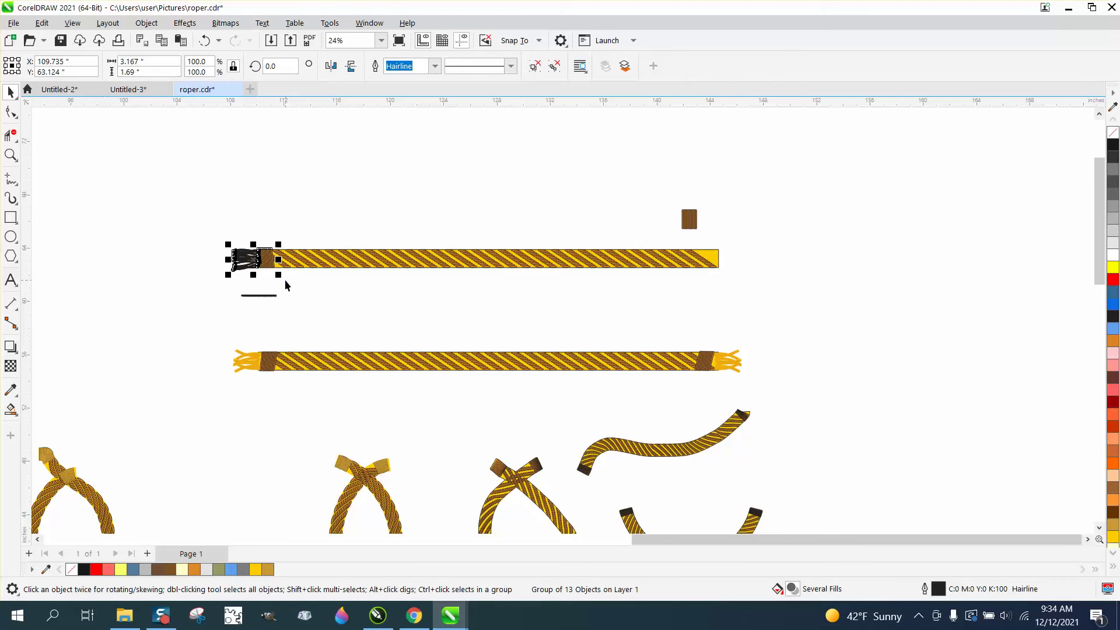
pyautogui.moveTo(271, 257); pyautogui.dragTo(447, 214)
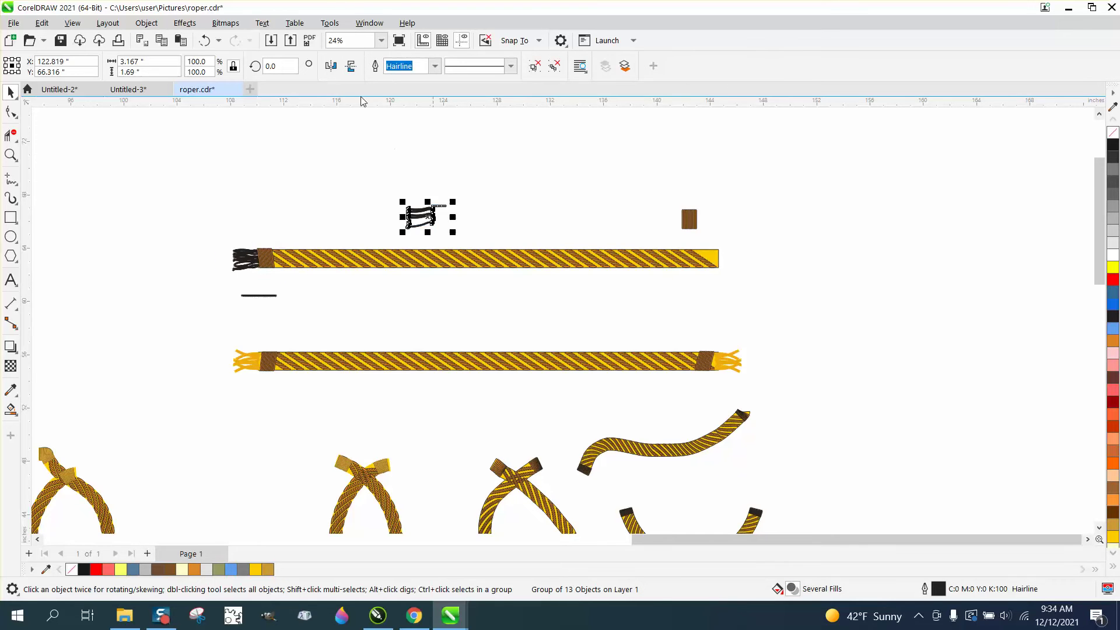
pyautogui.click(332, 67)
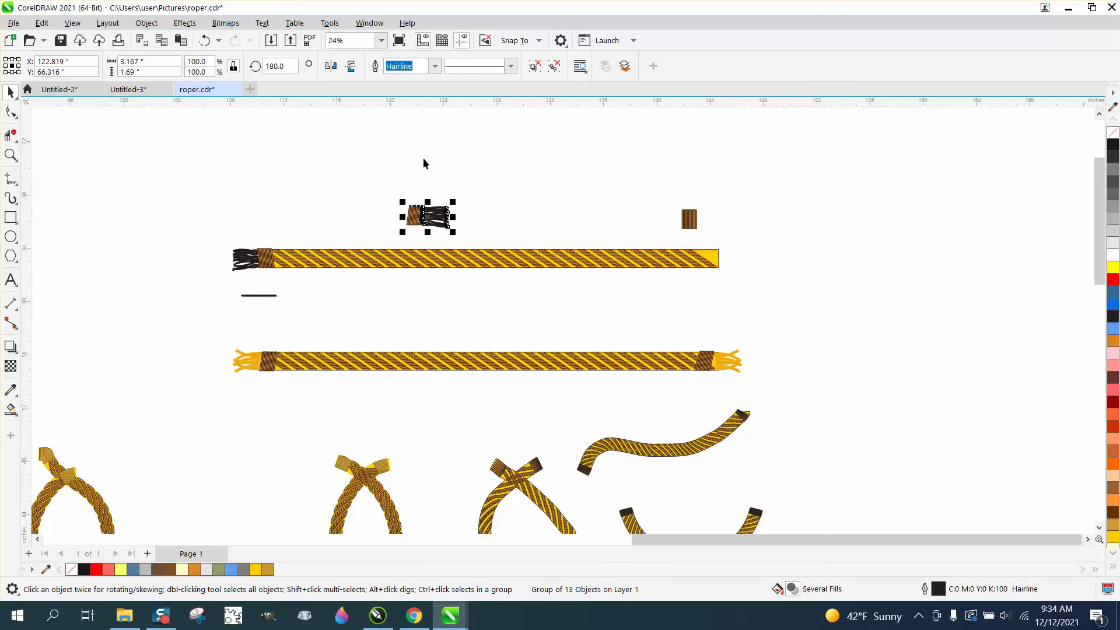
# Step: Move the mirrored frayed end onto the rope's plain opposite end and nudge it to cover the rope's edge
pyautogui.moveTo(449, 216); pyautogui.dragTo(726, 263)
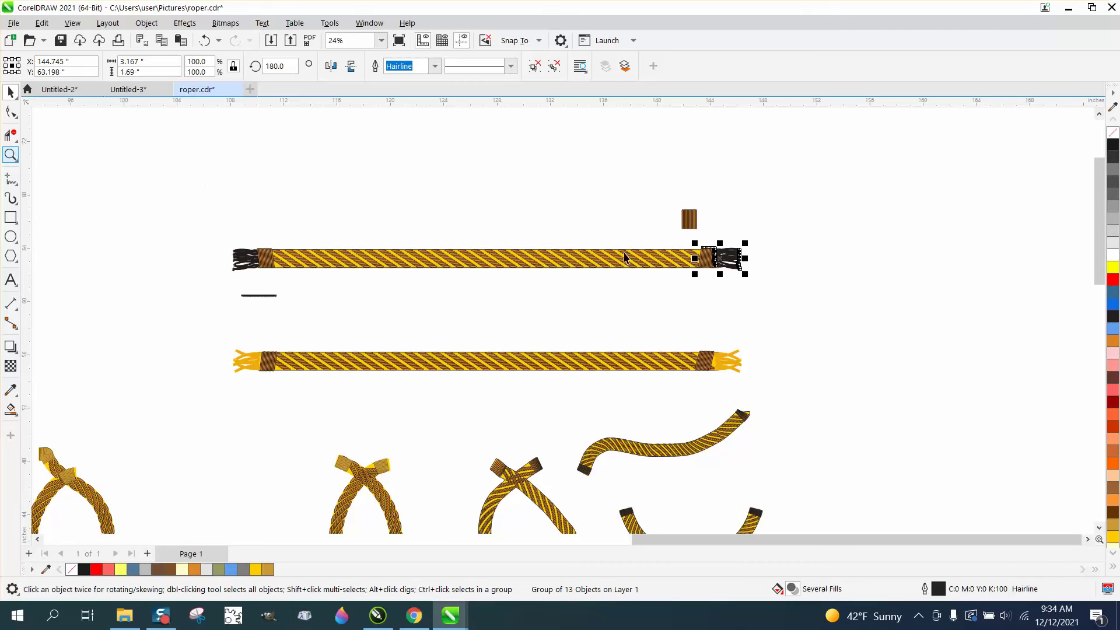
pyautogui.click(10, 155)
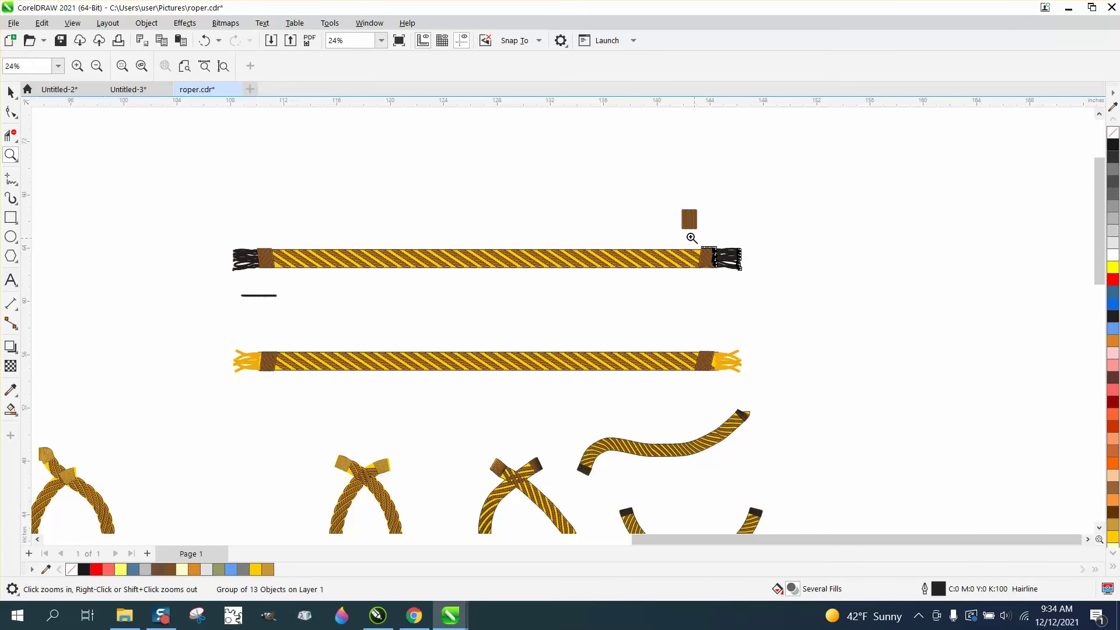
pyautogui.moveTo(691, 238); pyautogui.dragTo(786, 305)
pyautogui.click(10, 93)
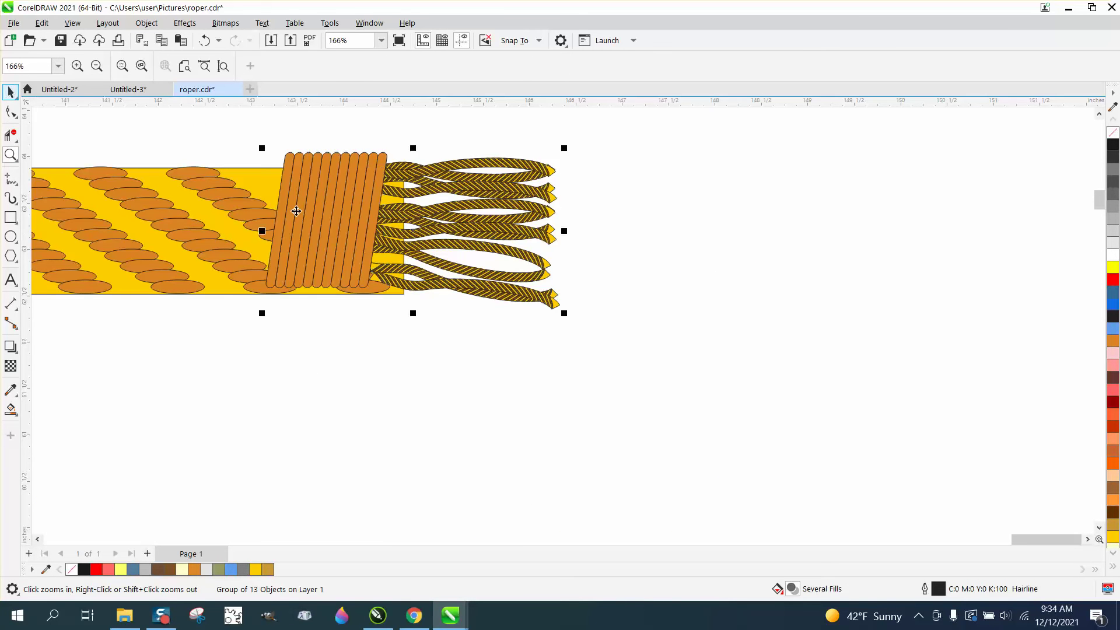
pyautogui.moveTo(359, 250); pyautogui.dragTo(363, 249)
pyautogui.scroll(-1, 412, 328)
pyautogui.scroll(-1, 674, 324)
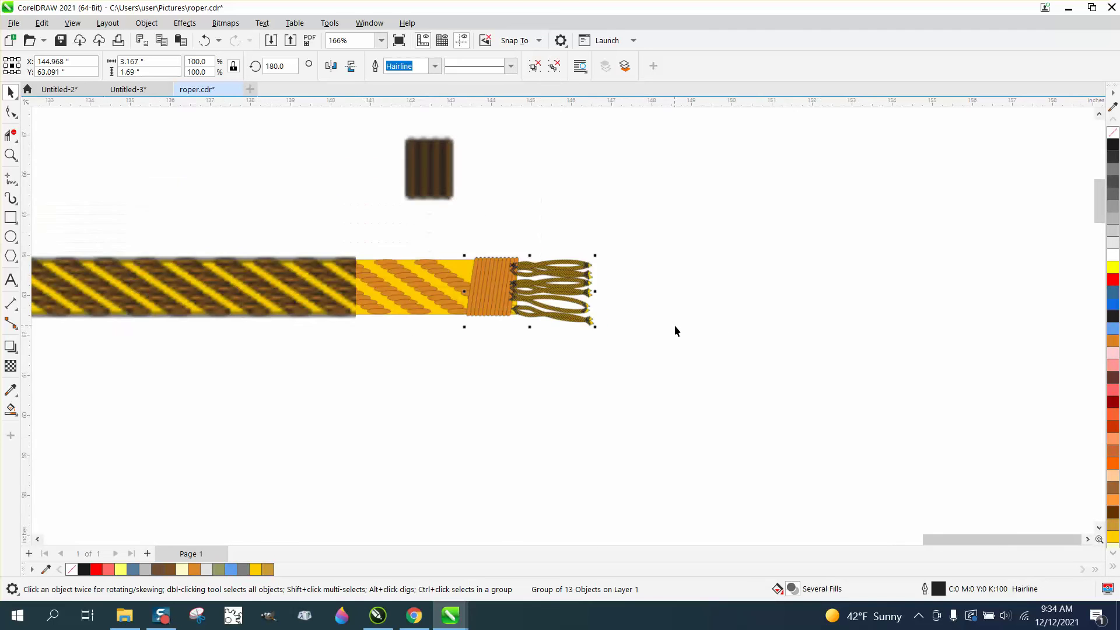
pyautogui.scroll(-2, 674, 331)
# Step: Delete the spare orange binding above the rope
pyautogui.click(494, 202)
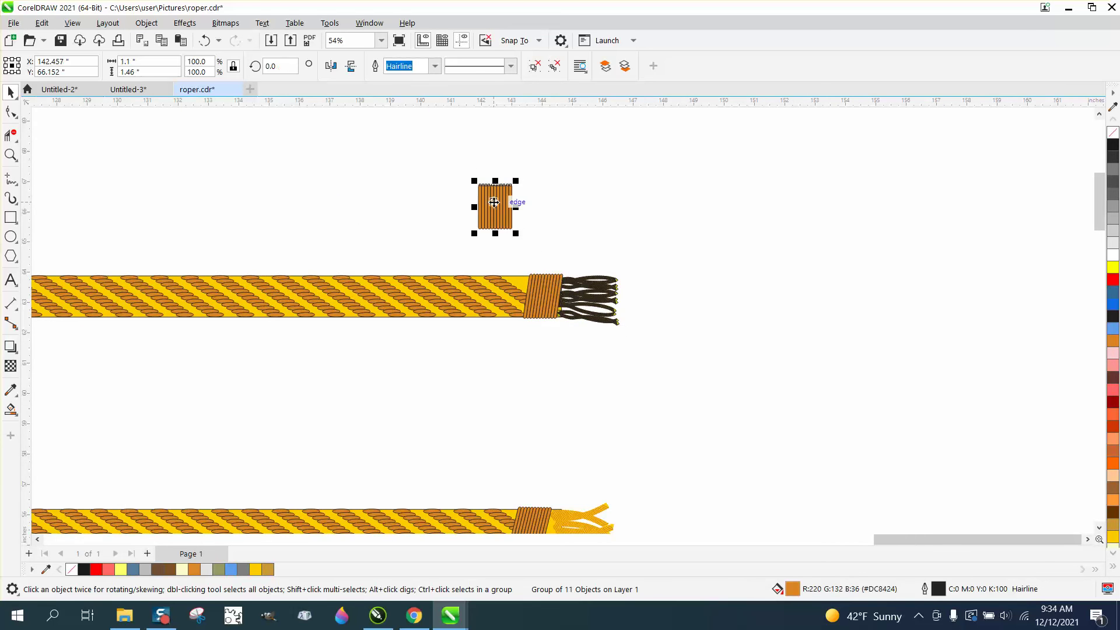
pyautogui.press('Delete')
pyautogui.scroll(-3, 522, 220)
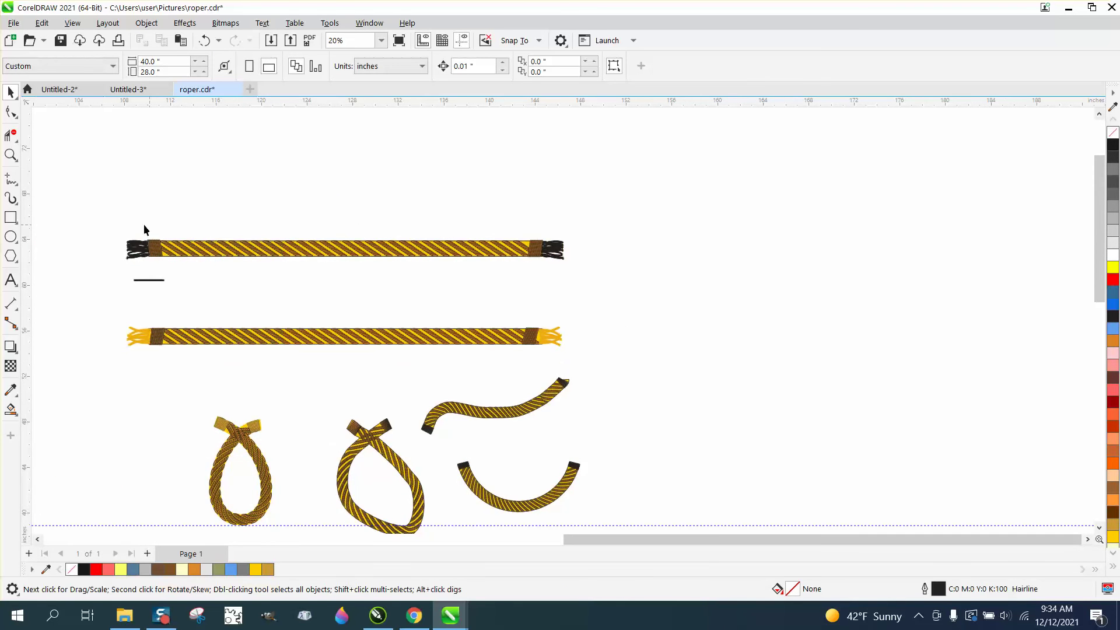
# Step: Group the upper rope with both frayed ends and the short line below it, and move the group up and to the right
pyautogui.moveTo(129, 247); pyautogui.dragTo(489, 268)
pyautogui.moveTo(604, 287); pyautogui.dragTo(604, 288)
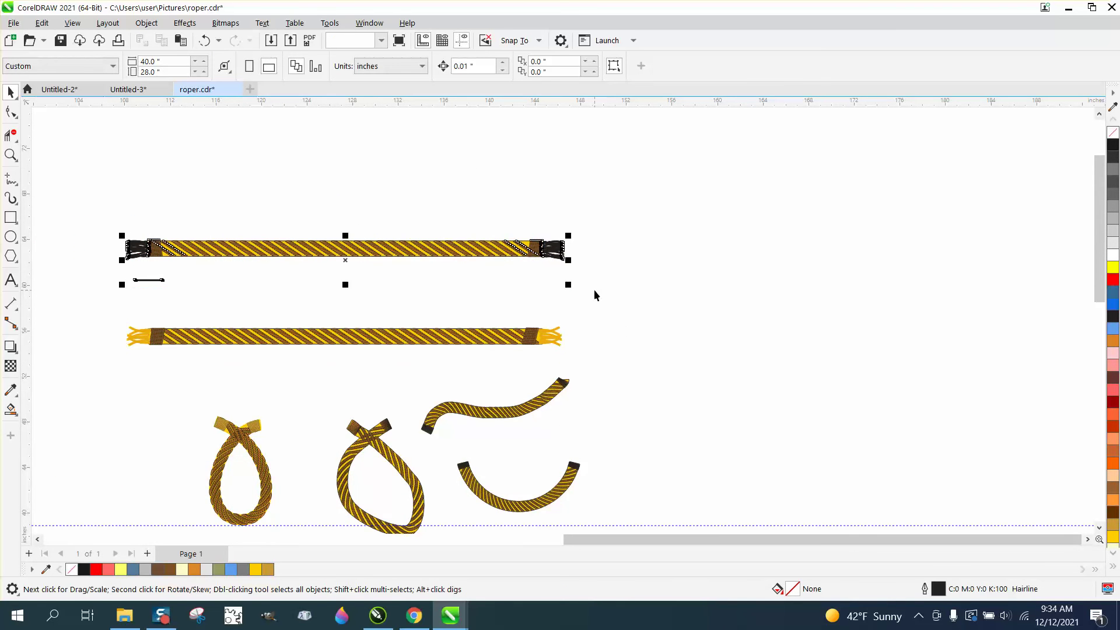
pyautogui.hotkey('ctrl', 'l')
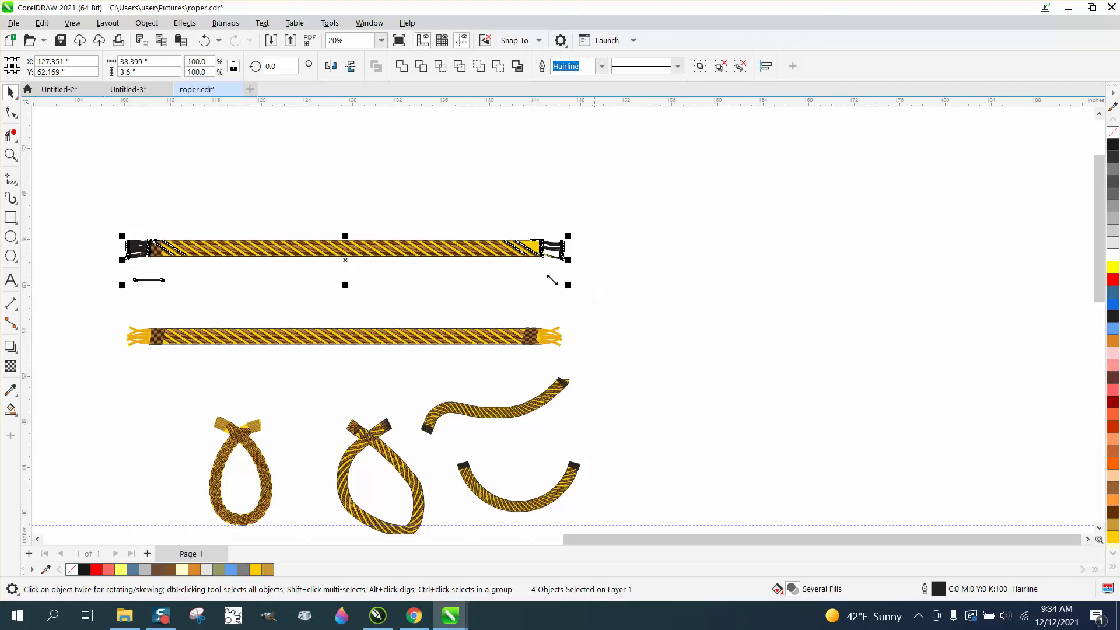
pyautogui.moveTo(329, 252); pyautogui.dragTo(432, 210)
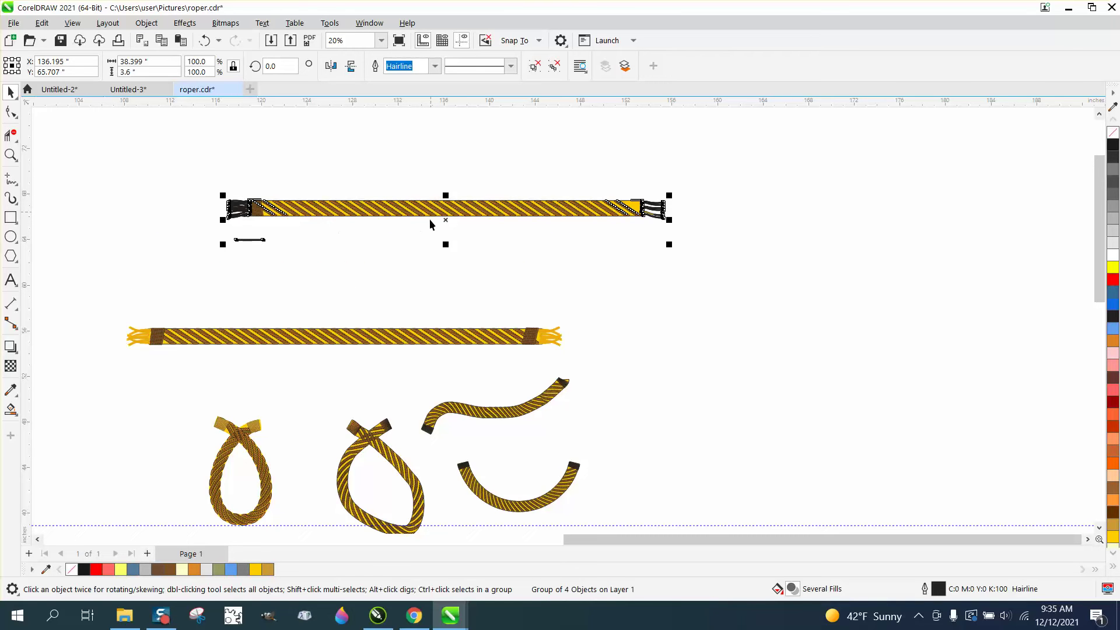
# Step: Ungroup the upper rope and delete the stray short line beneath it
pyautogui.click(429, 169)
pyautogui.click(437, 195)
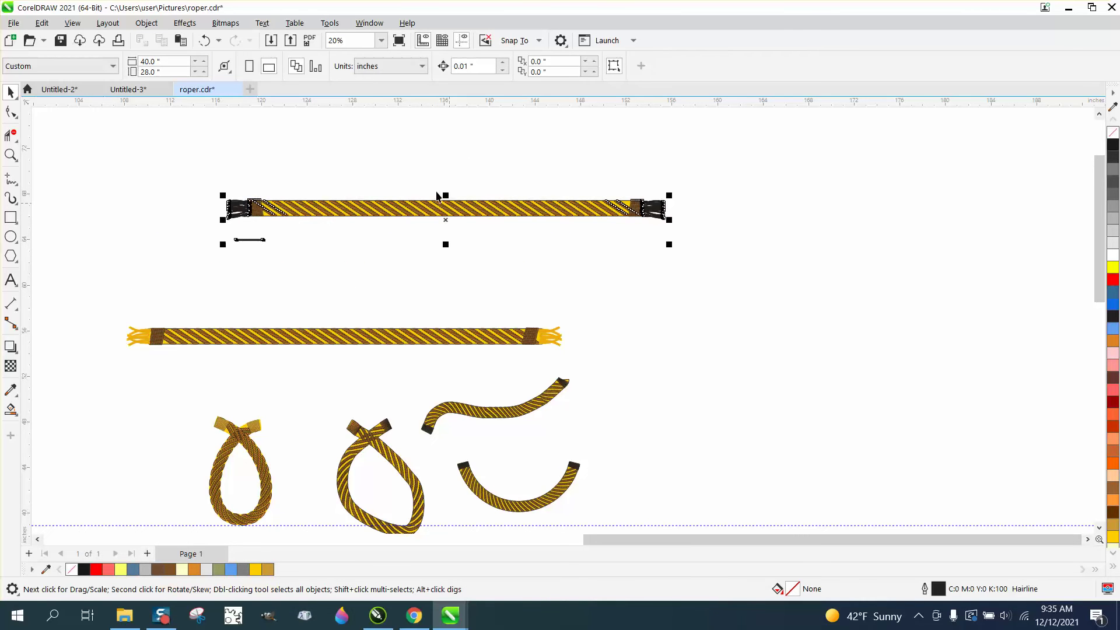
pyautogui.click(260, 251)
pyautogui.click(250, 240)
pyautogui.moveTo(208, 229); pyautogui.dragTo(314, 267)
pyautogui.click(256, 240)
pyautogui.click(259, 240)
pyautogui.click(146, 23)
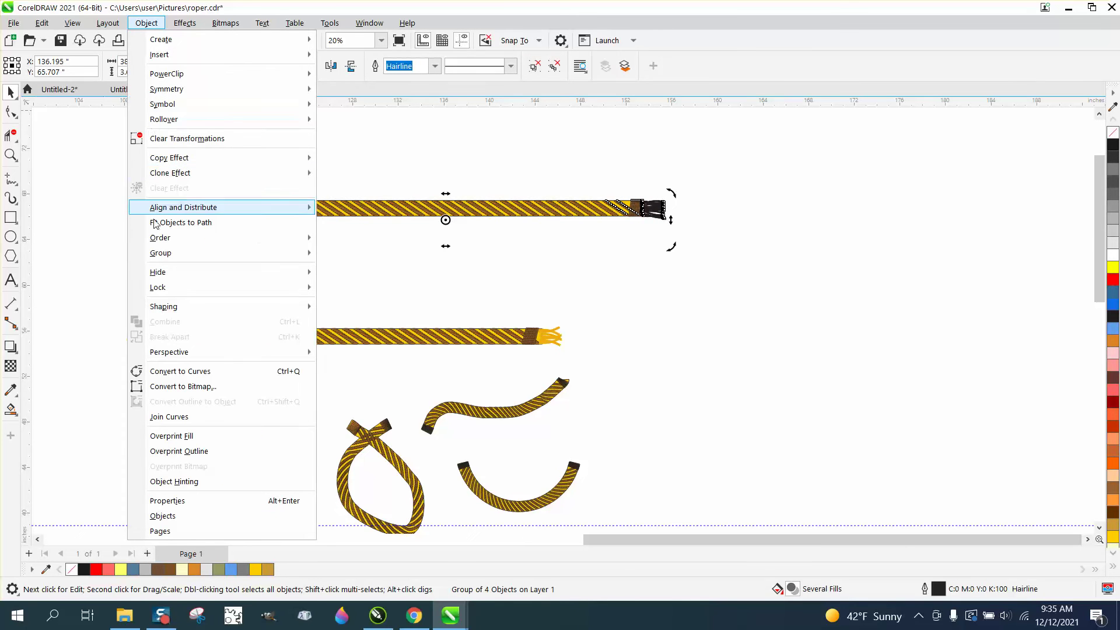
pyautogui.moveTo(163, 257)
pyautogui.click(344, 268)
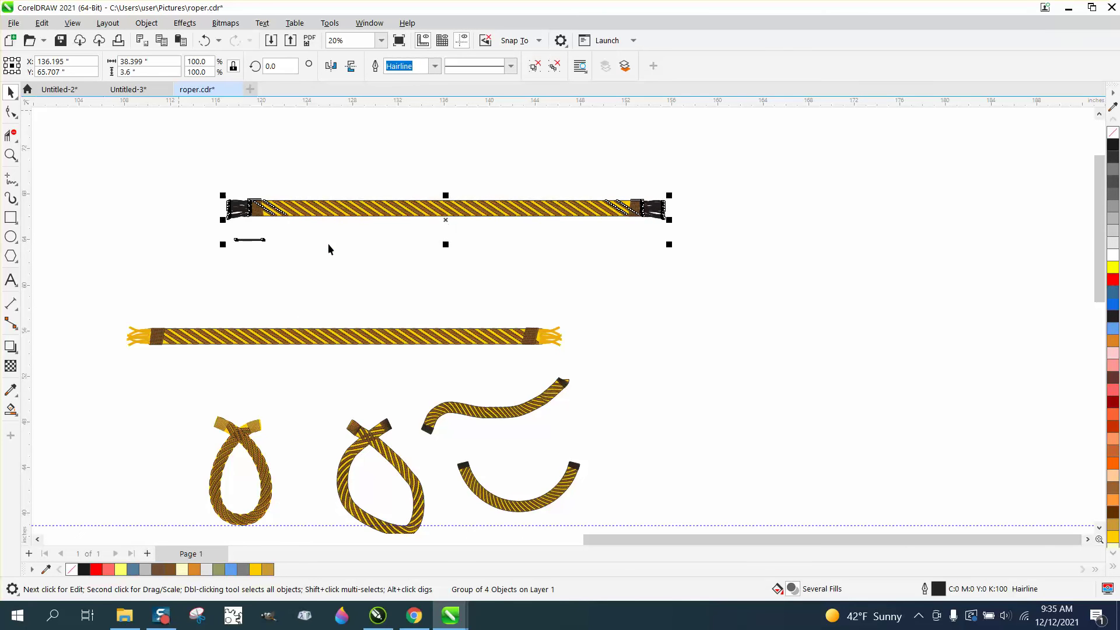
pyautogui.hotkey('ctrl', 'z')
pyautogui.press('Delete')
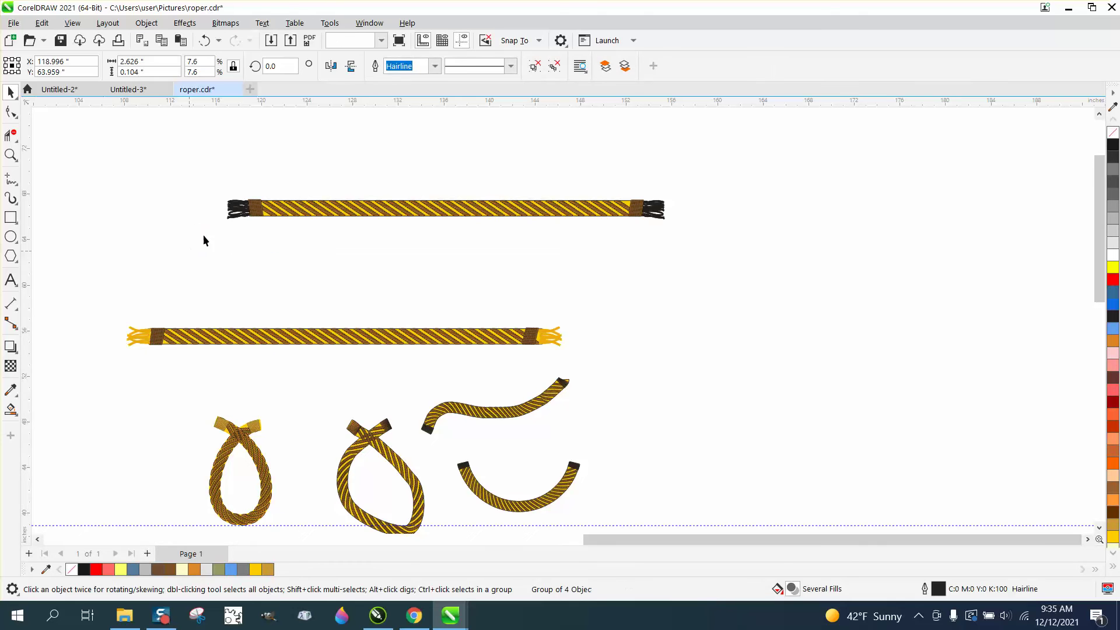
# Step: Group the upper rope body with its two frayed ends
pyautogui.moveTo(202, 173); pyautogui.dragTo(717, 271)
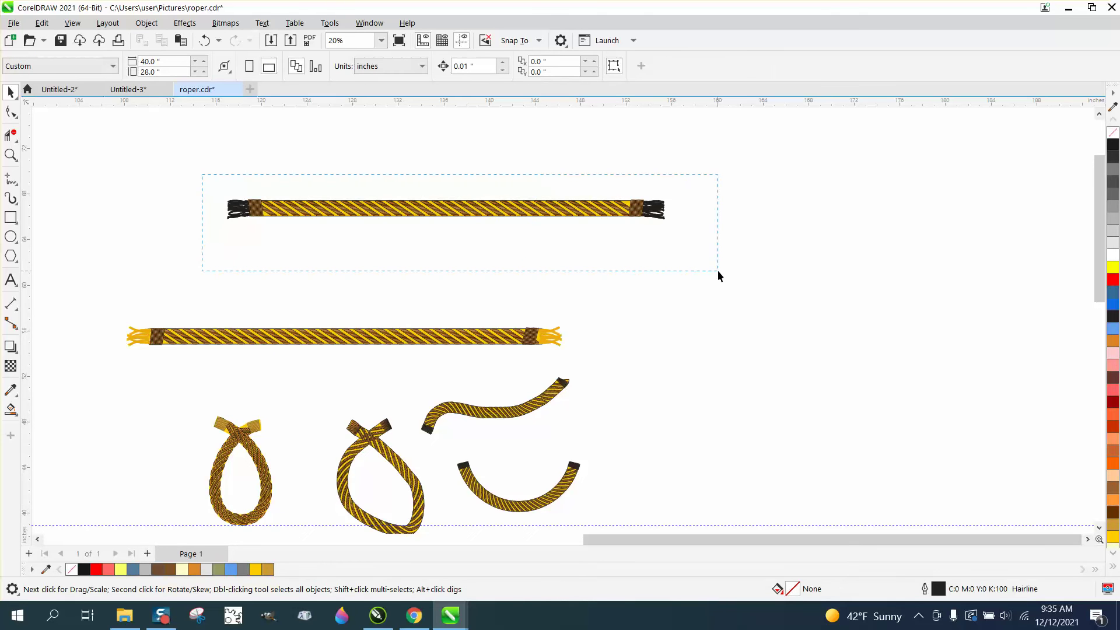
pyautogui.click(146, 23)
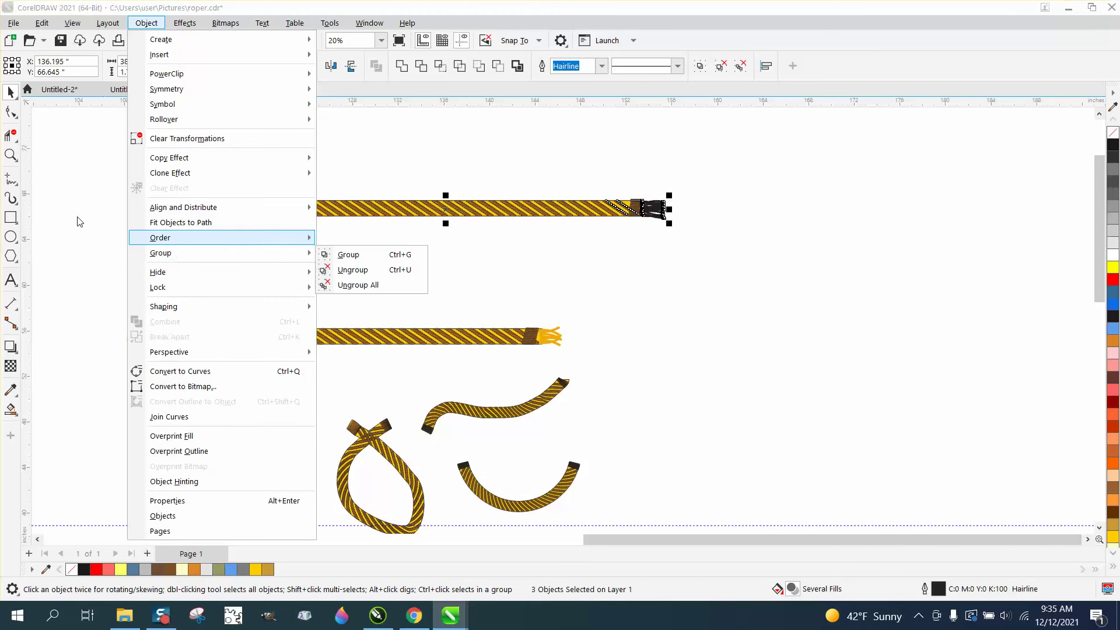
pyautogui.moveTo(163, 237)
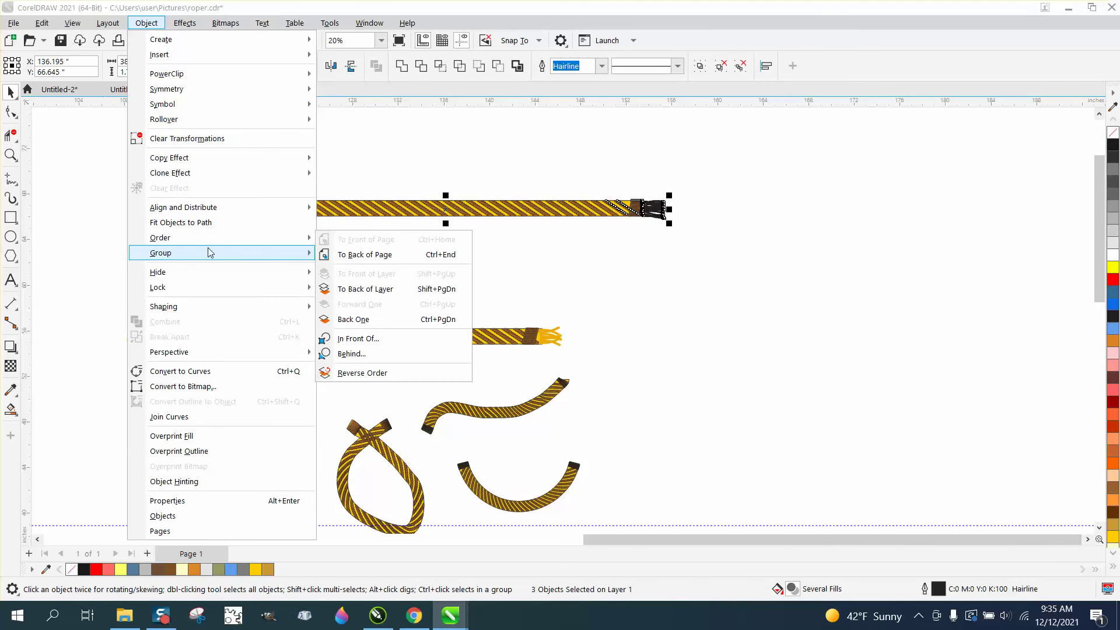
pyautogui.moveTo(270, 251)
pyautogui.click(342, 255)
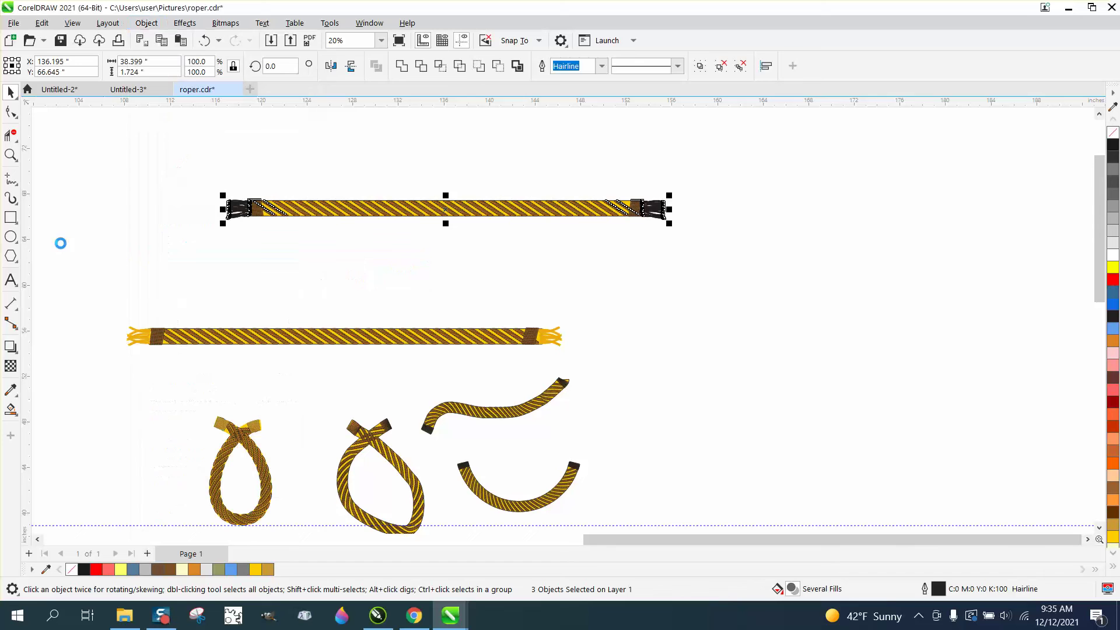
# Step: Save the grouped rope as a custom Artistic Media brush named "ropeedn"
pyautogui.click(11, 199)
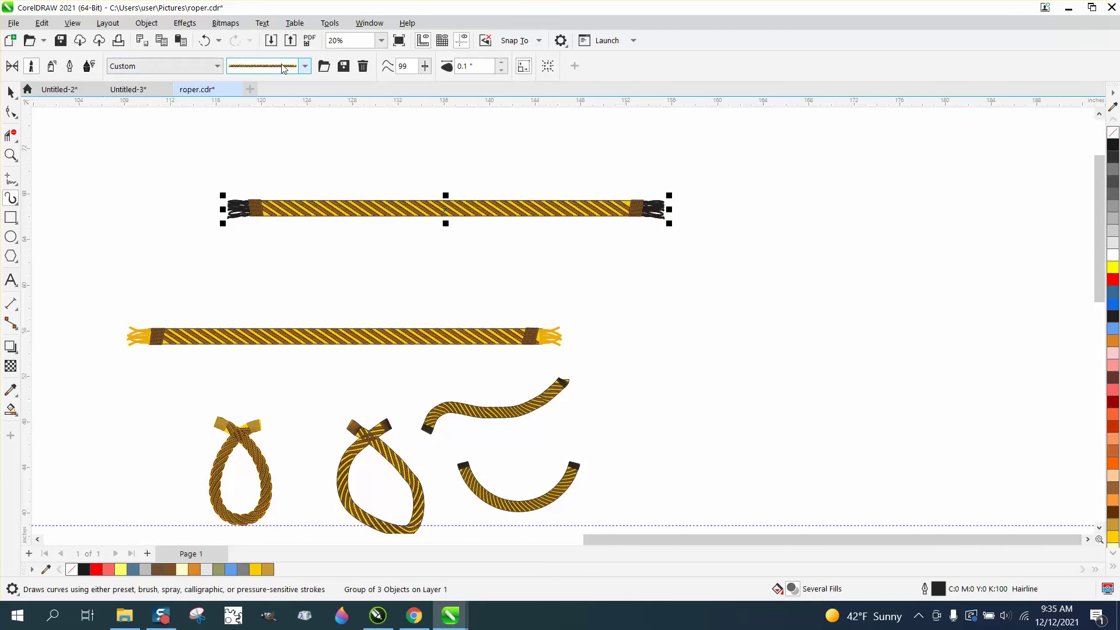
pyautogui.click(343, 66)
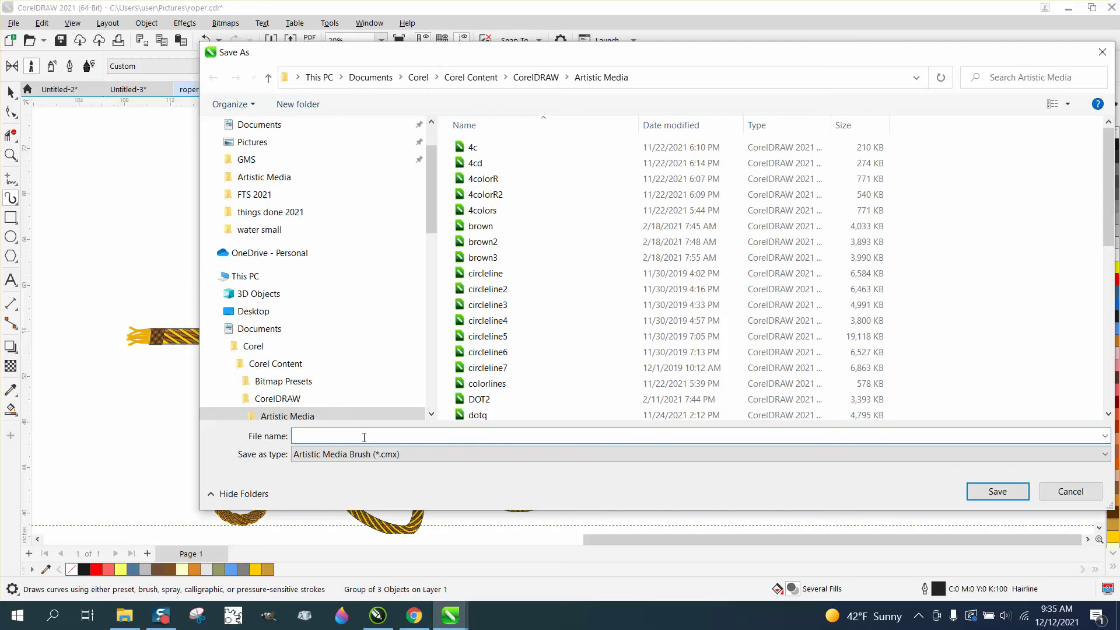
pyautogui.write('ropeedn')
pyautogui.press('Return')
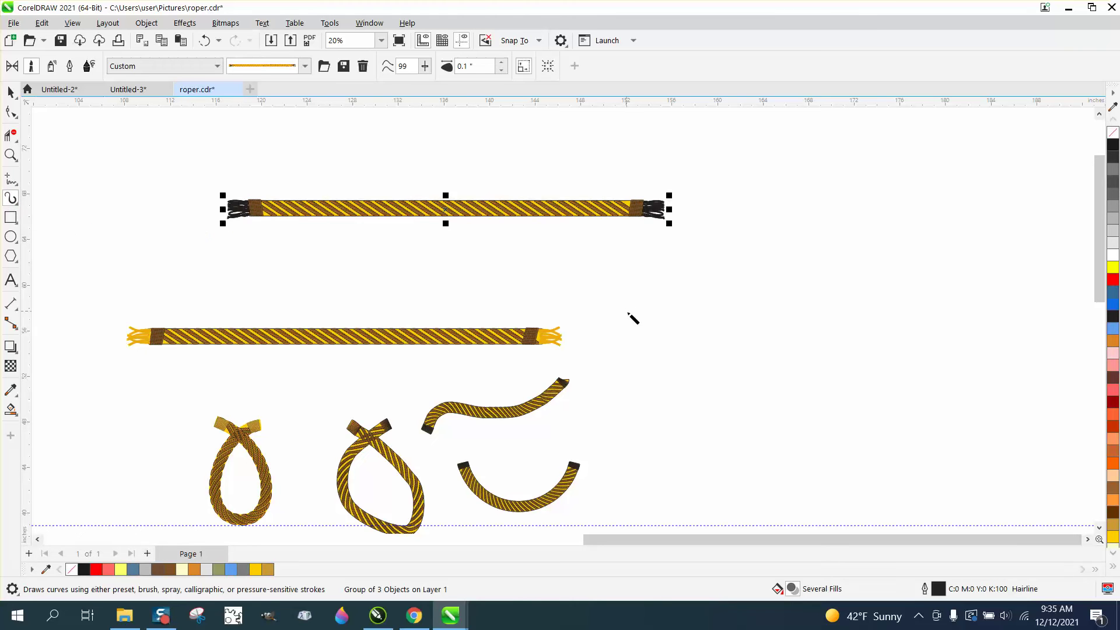
# Step: Draw a large loop with crossing ends using the new rope brush, and set its stroke width to 0.03 inches
pyautogui.moveTo(872, 210)
pyautogui.mouseDown()
pyautogui.moveTo(826, 256)
pyautogui.moveTo(815, 304)
pyautogui.moveTo(837, 340)
pyautogui.moveTo(889, 366)
pyautogui.moveTo(918, 354)
pyautogui.moveTo(938, 312)
pyautogui.moveTo(933, 286)
pyautogui.moveTo(895, 244)
pyautogui.moveTo(820, 211)
pyautogui.mouseUp()
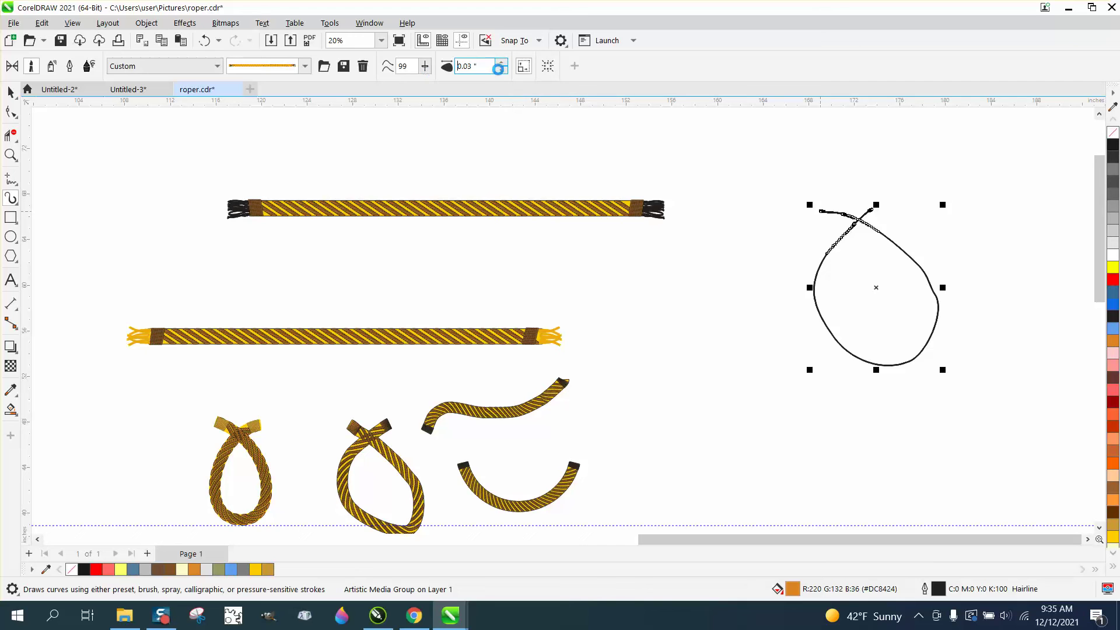
pyautogui.tripleClick(483, 66)
pyautogui.write('0.03')
pyautogui.press('Return')
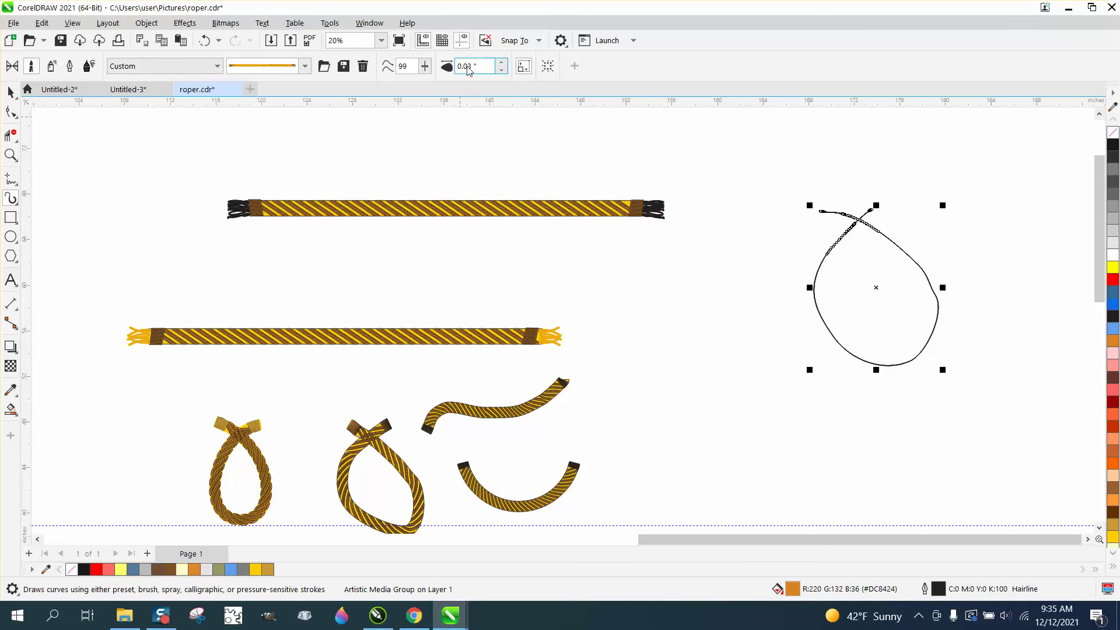
# Step: Try a 10-inch stroke width on the loop, and reduce it to 0.99 inches
pyautogui.moveTo(474, 66); pyautogui.dragTo(421, 81)
pyautogui.write('9')
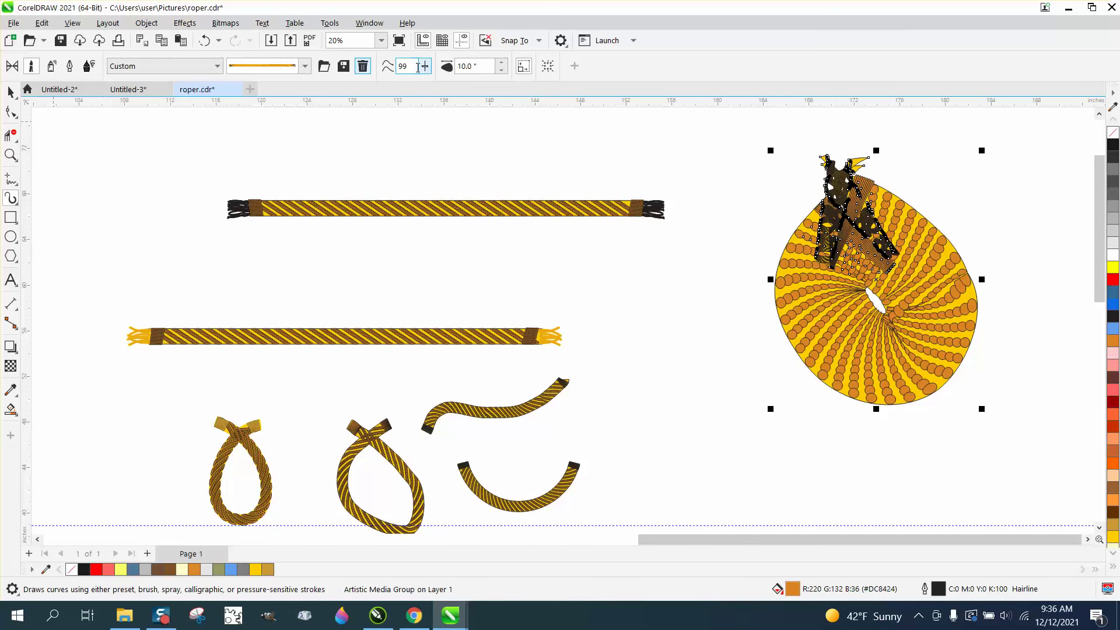
pyautogui.press('Tab')
pyautogui.write('.')
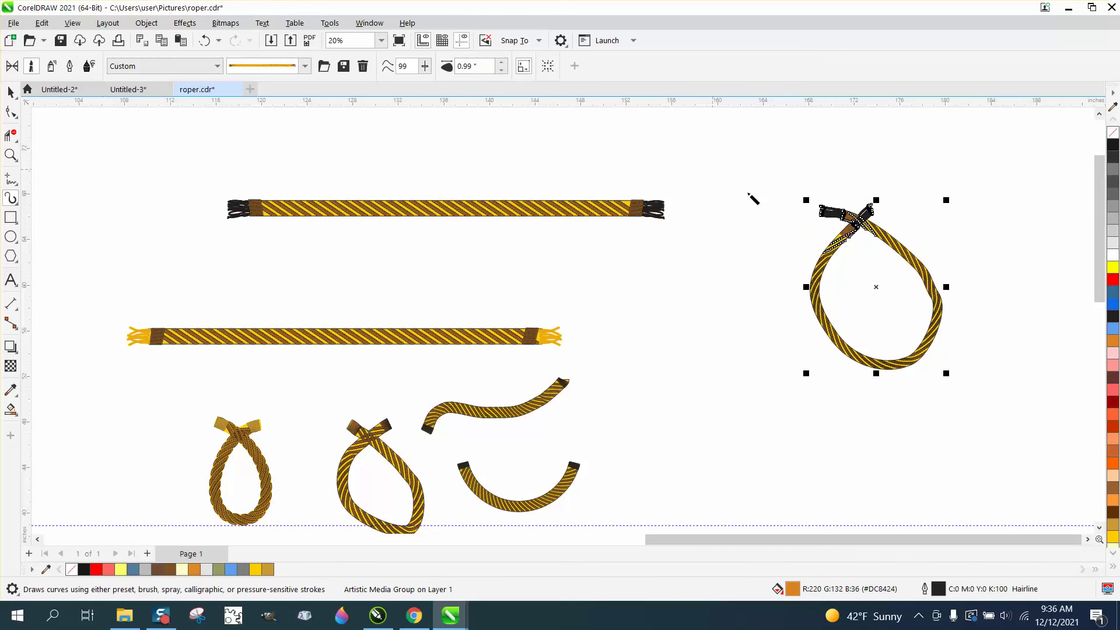
# Step: Examine the braided frayed strands and bindings where the ends of the rope loop cross
pyautogui.click(10, 155)
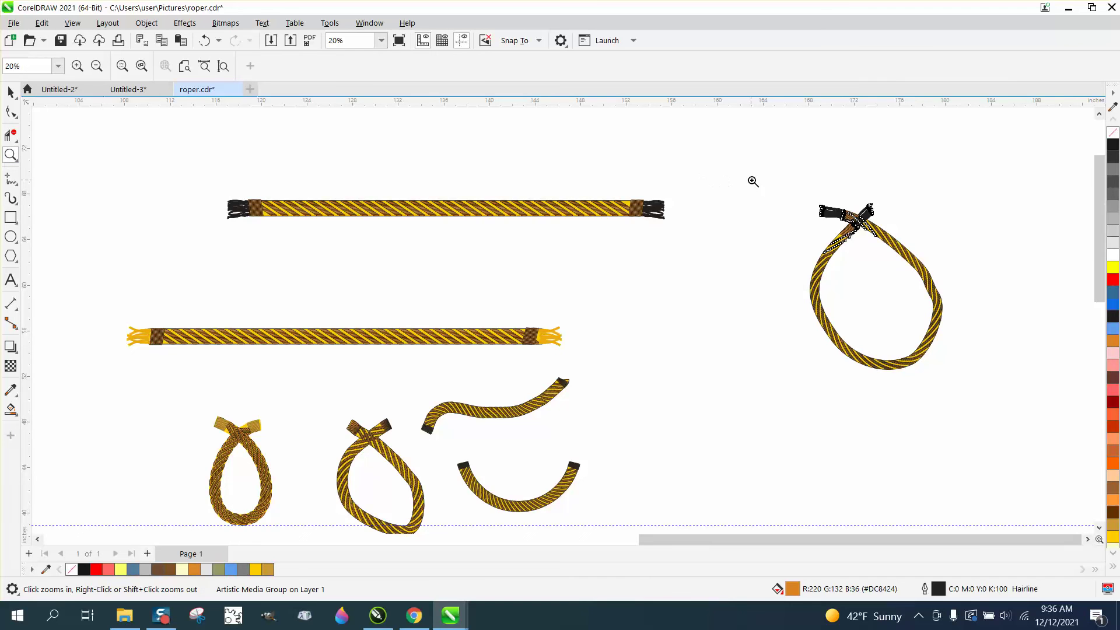
pyautogui.moveTo(753, 180); pyautogui.dragTo(913, 270)
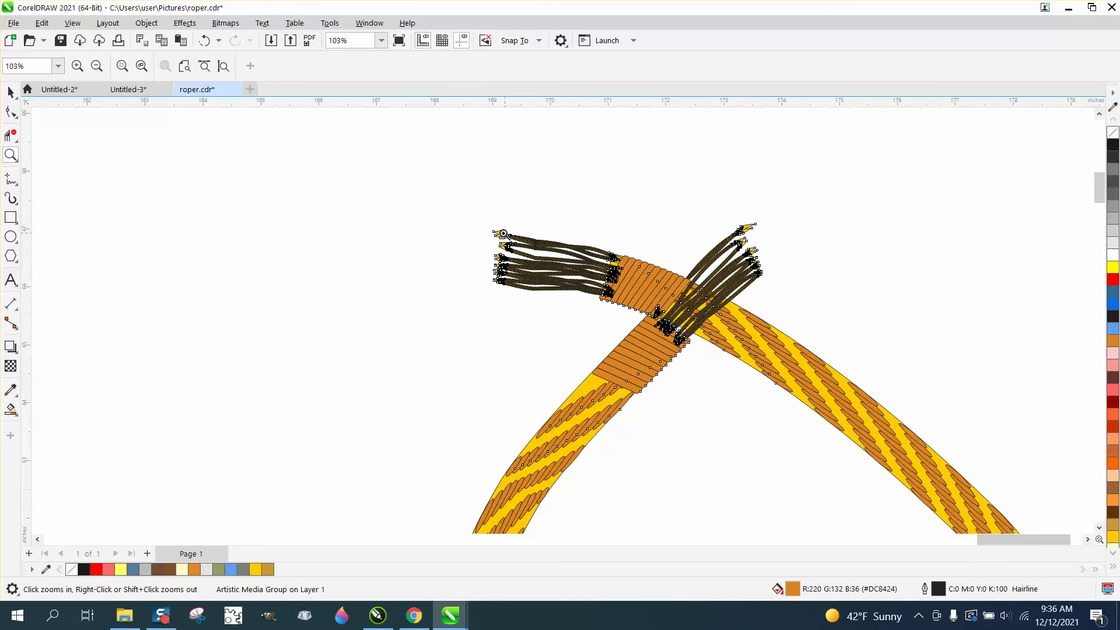
pyautogui.moveTo(479, 224); pyautogui.dragTo(642, 322)
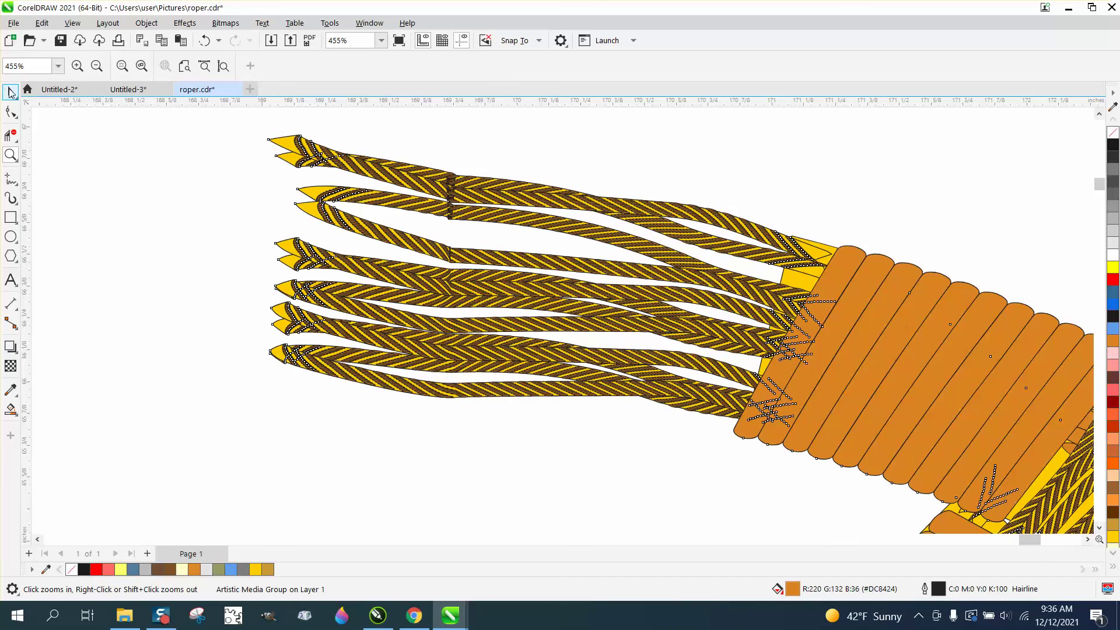
pyautogui.click(10, 92)
pyautogui.click(105, 124)
pyautogui.scroll(-2, 107, 125)
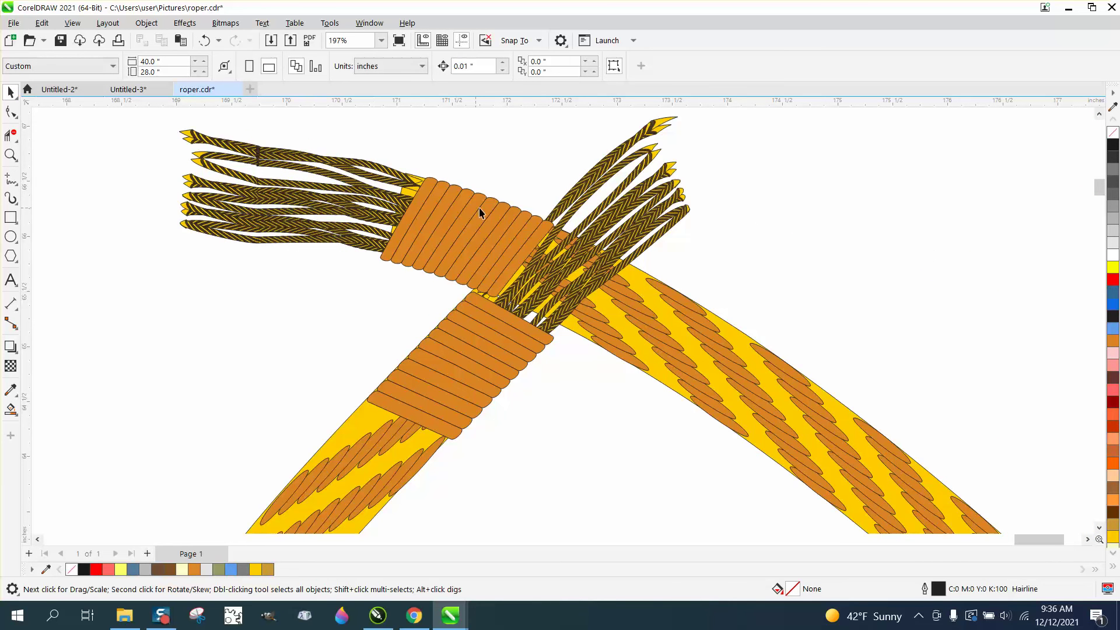
# Step: Shift the rope loop slightly to the right, and move its right frayed end's path node about 0.66 inches outward
pyautogui.click(567, 205)
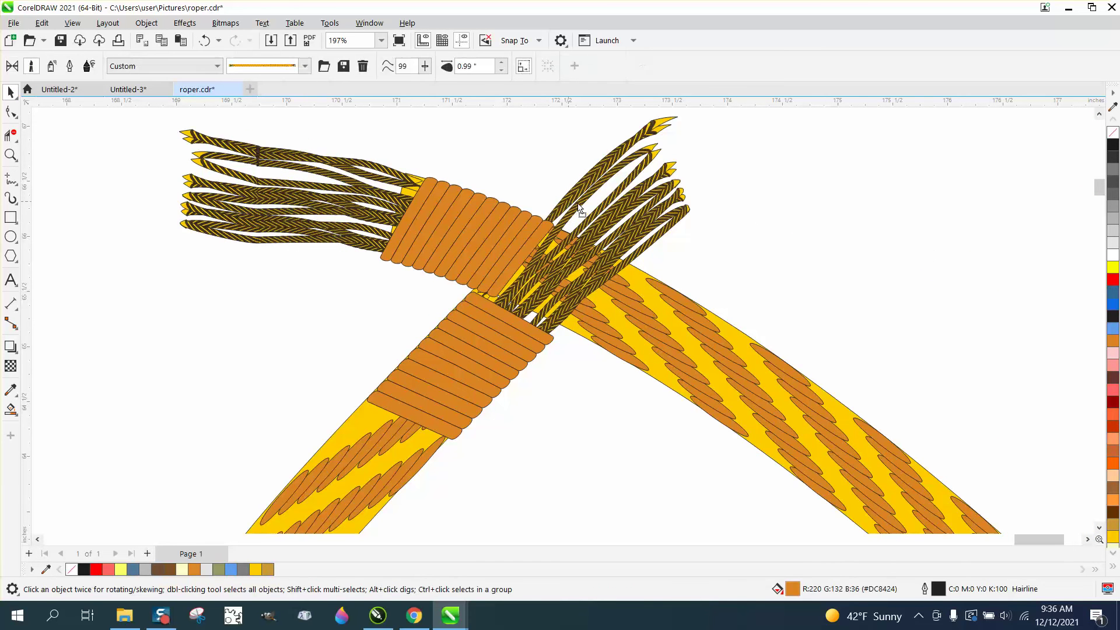
pyautogui.moveTo(653, 209); pyautogui.dragTo(681, 215)
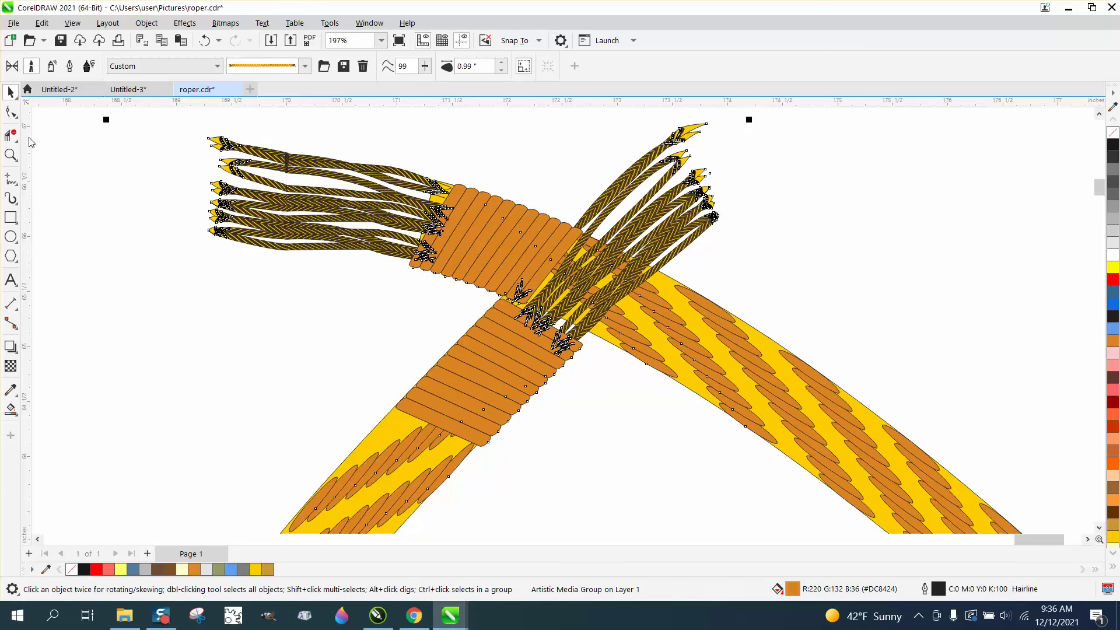
pyautogui.click(13, 112)
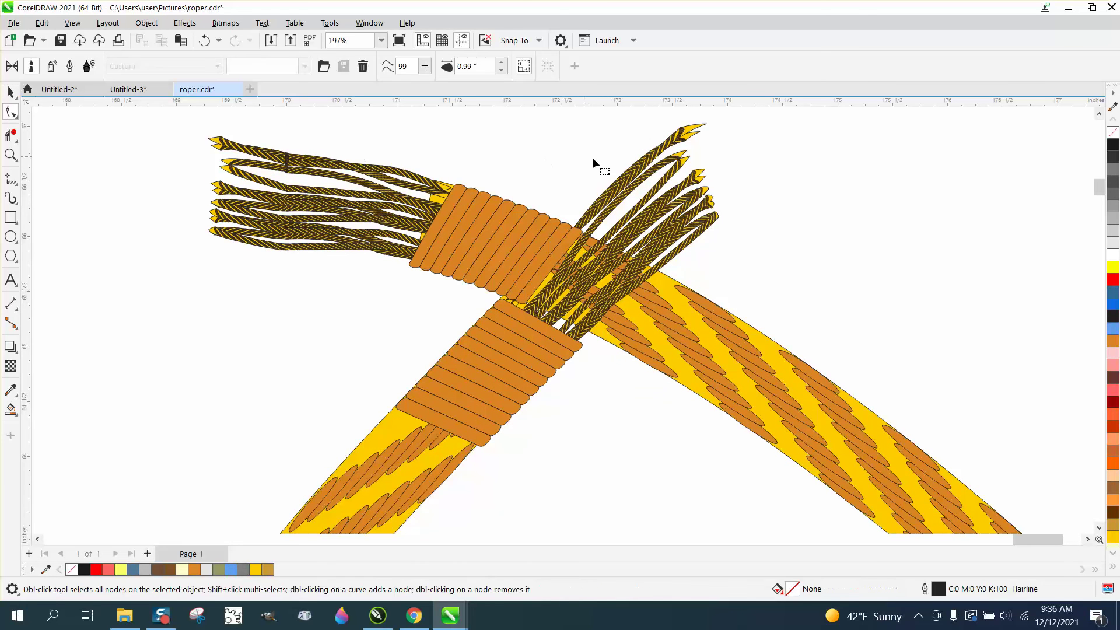
pyautogui.click(676, 197)
pyautogui.moveTo(710, 173); pyautogui.dragTo(782, 183)
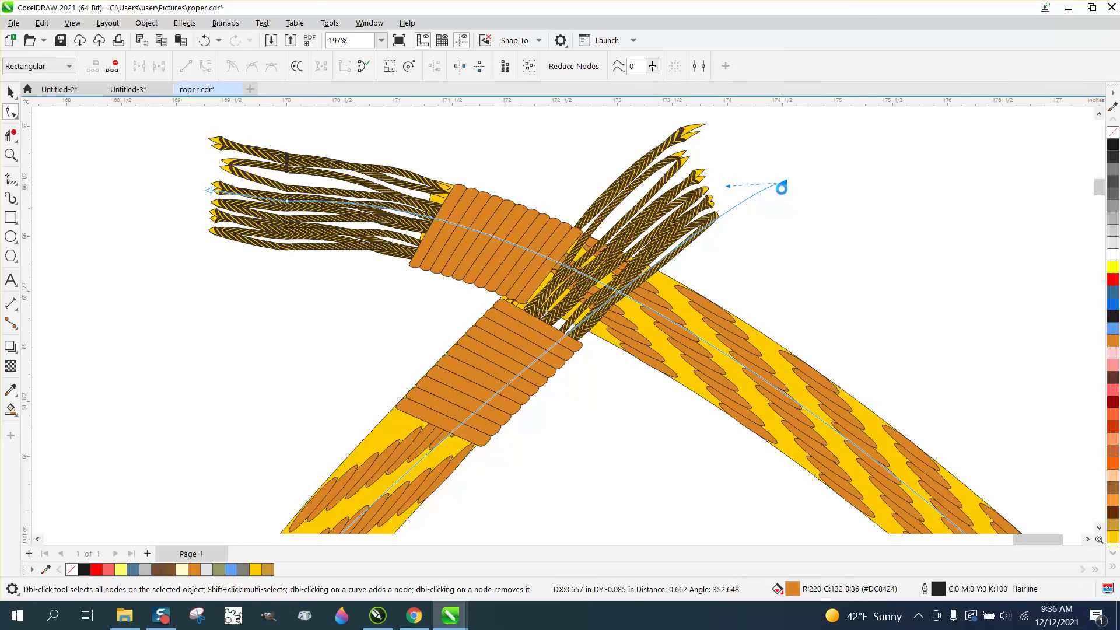
pyautogui.moveTo(781, 188); pyautogui.dragTo(781, 187)
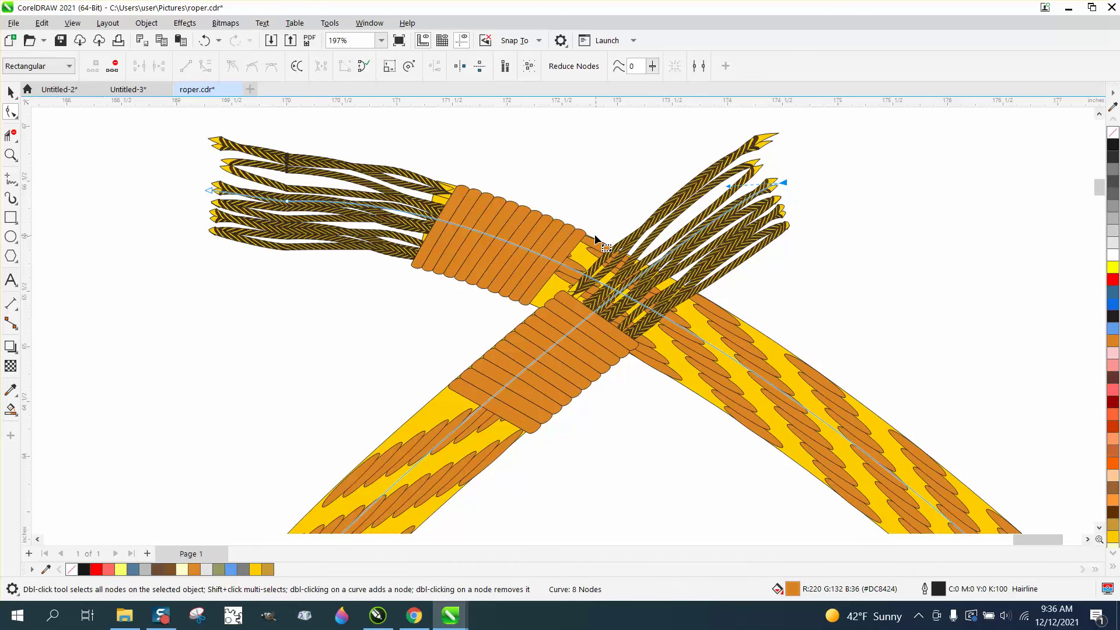
# Step: Extend the right frayed end of the loop farther up and outward so its binding sits past the crossing
pyautogui.click(8, 92)
pyautogui.click(90, 125)
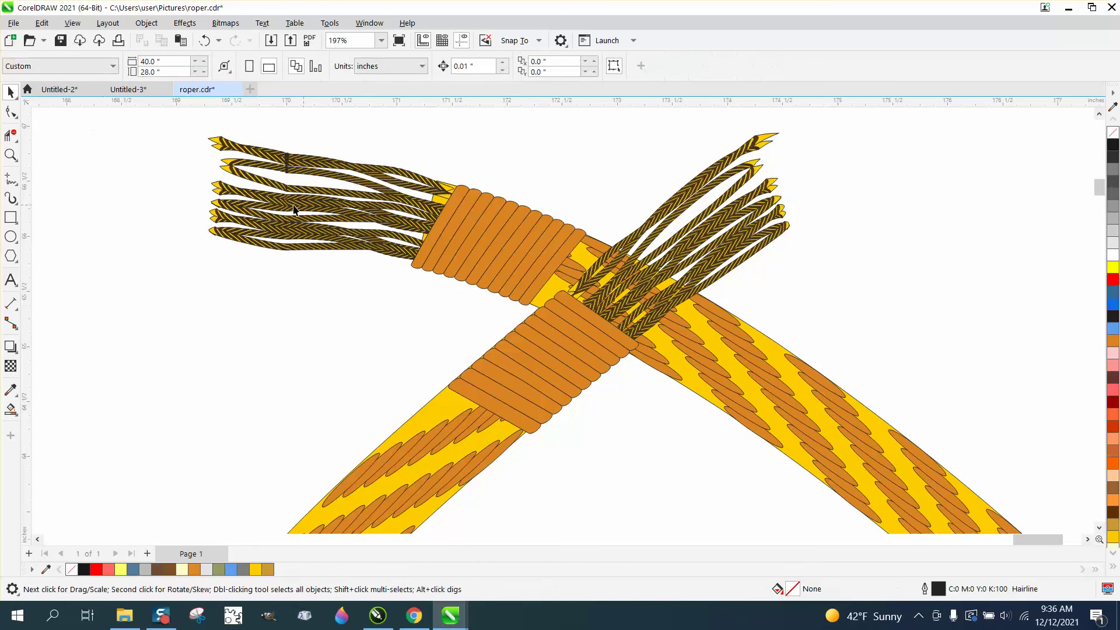
pyautogui.scroll(-2, 261, 195)
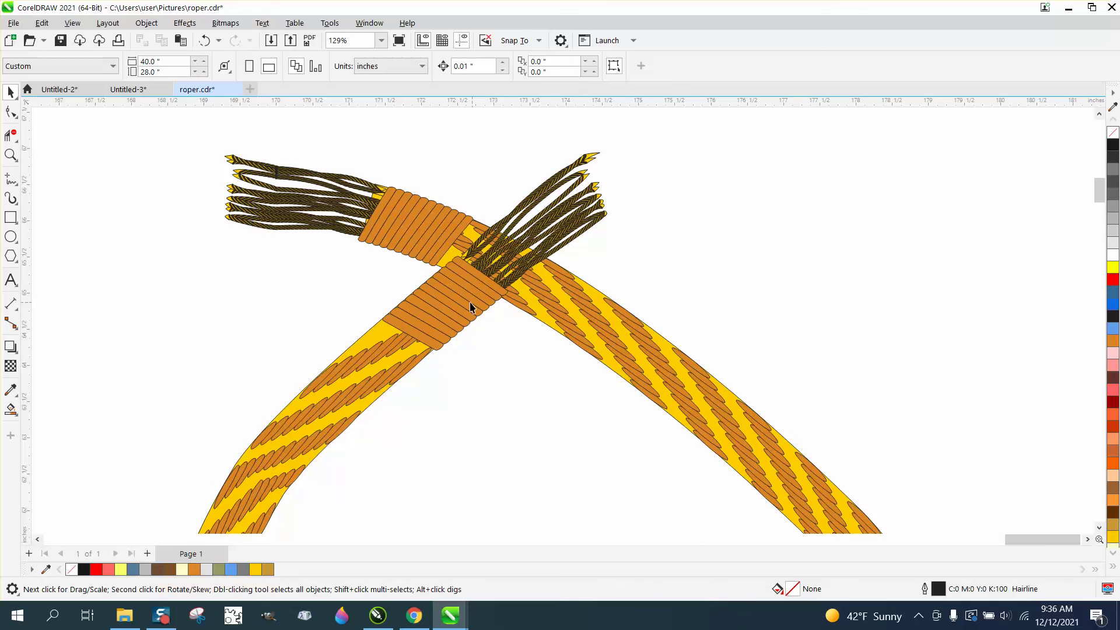
pyautogui.click(554, 237)
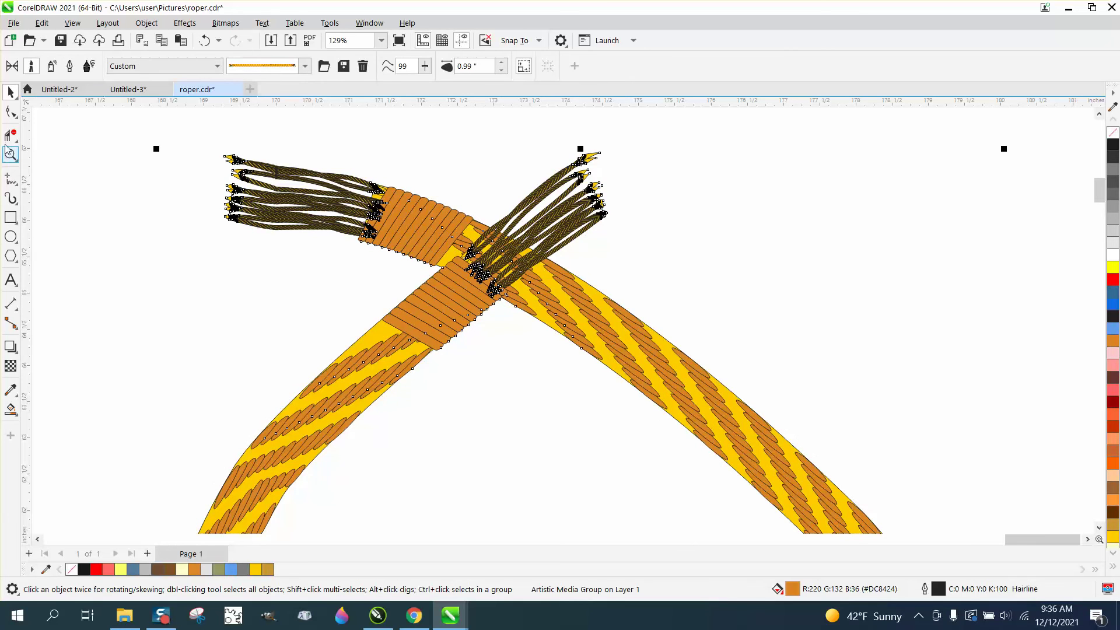
pyautogui.click(10, 112)
pyautogui.click(501, 230)
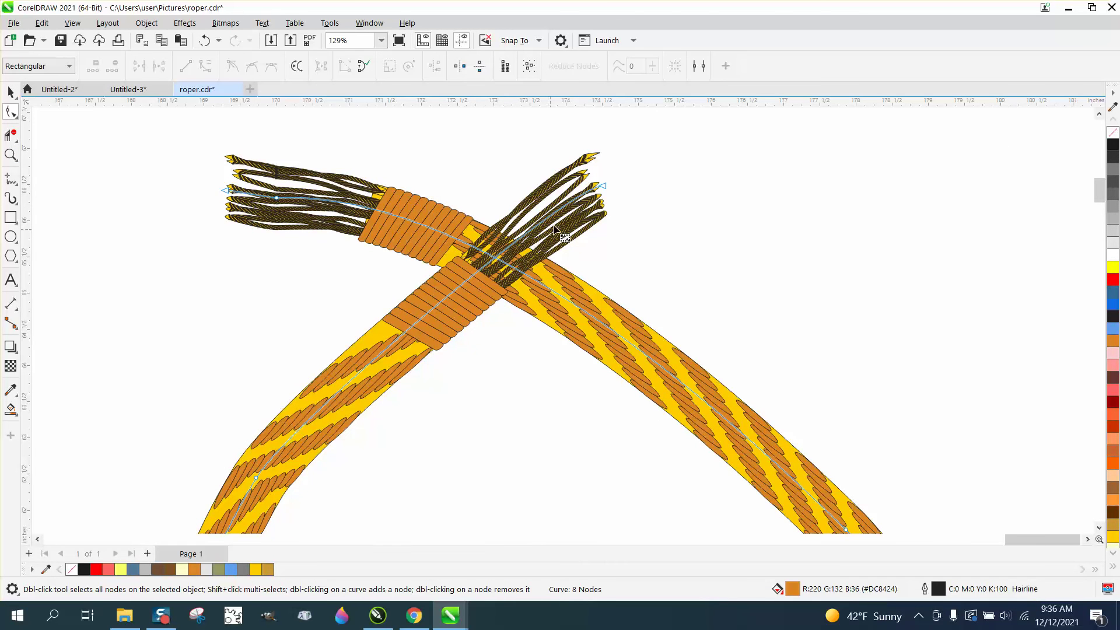
pyautogui.moveTo(604, 187); pyautogui.dragTo(709, 128)
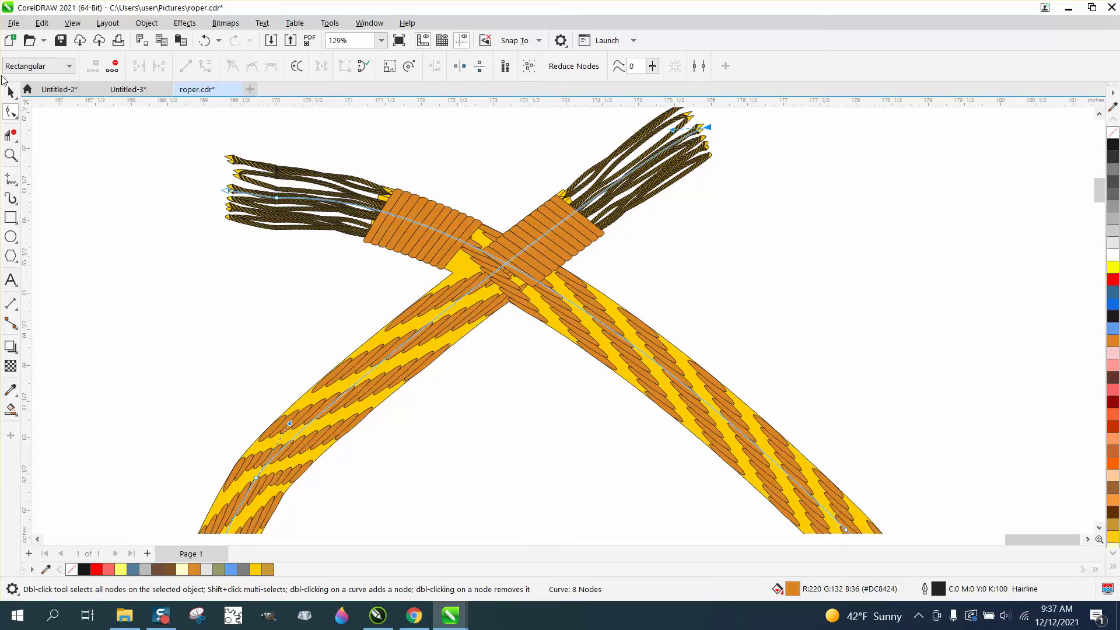
# Step: Inspect the whole reshaped rope loop, and examine its crossing bound ends up close
pyautogui.click(11, 91)
pyautogui.scroll(-3, 260, 237)
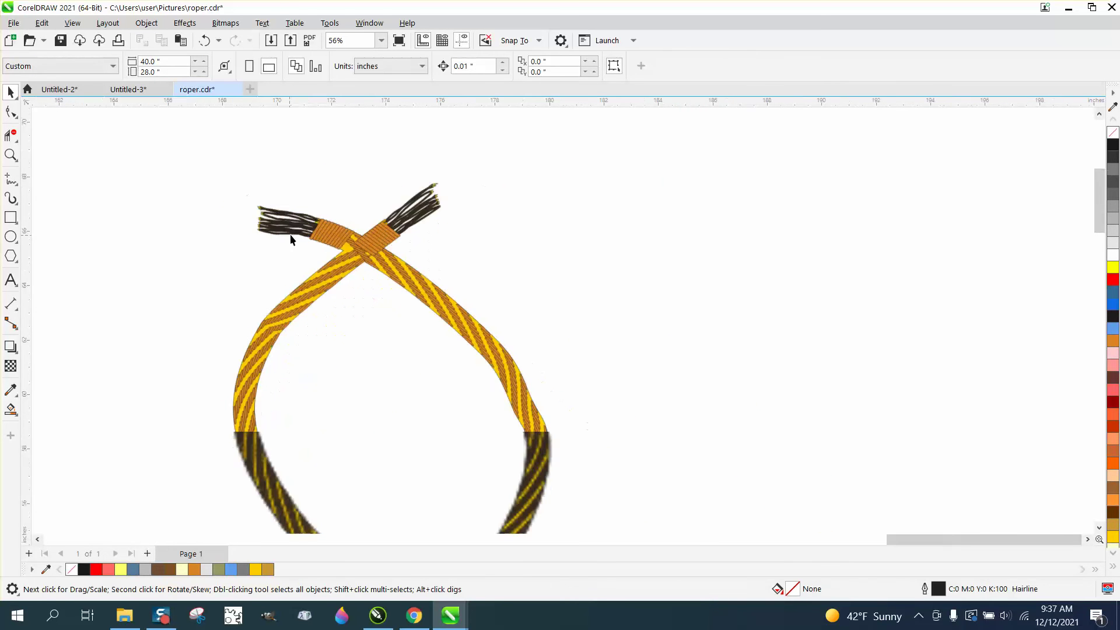
pyautogui.scroll(-2, 253, 233)
pyautogui.click(10, 154)
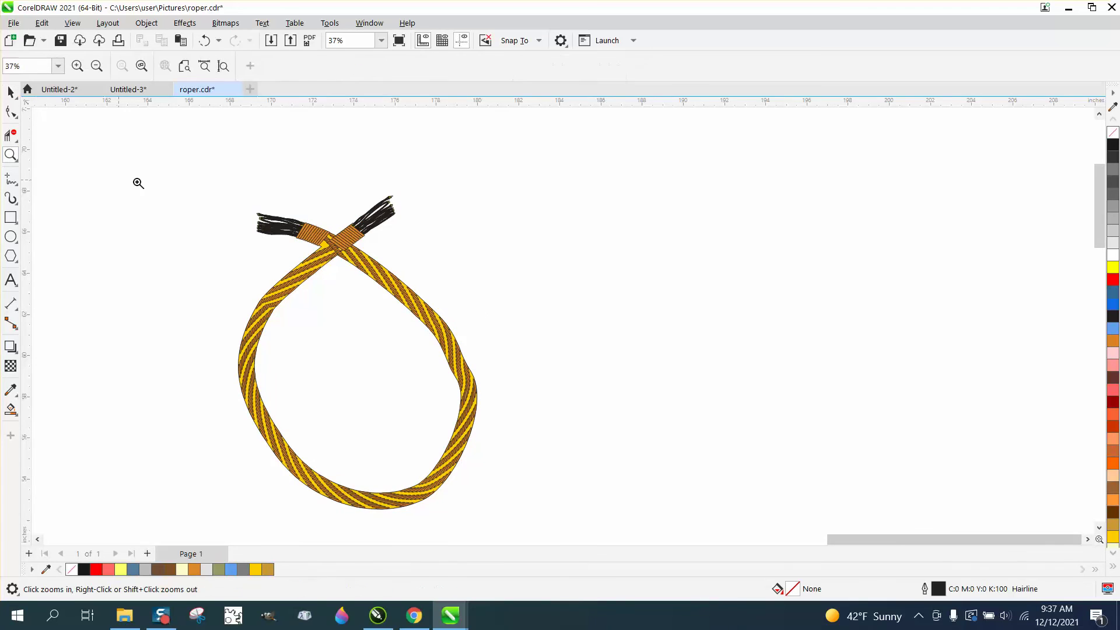
pyautogui.moveTo(326, 344); pyautogui.dragTo(583, 503)
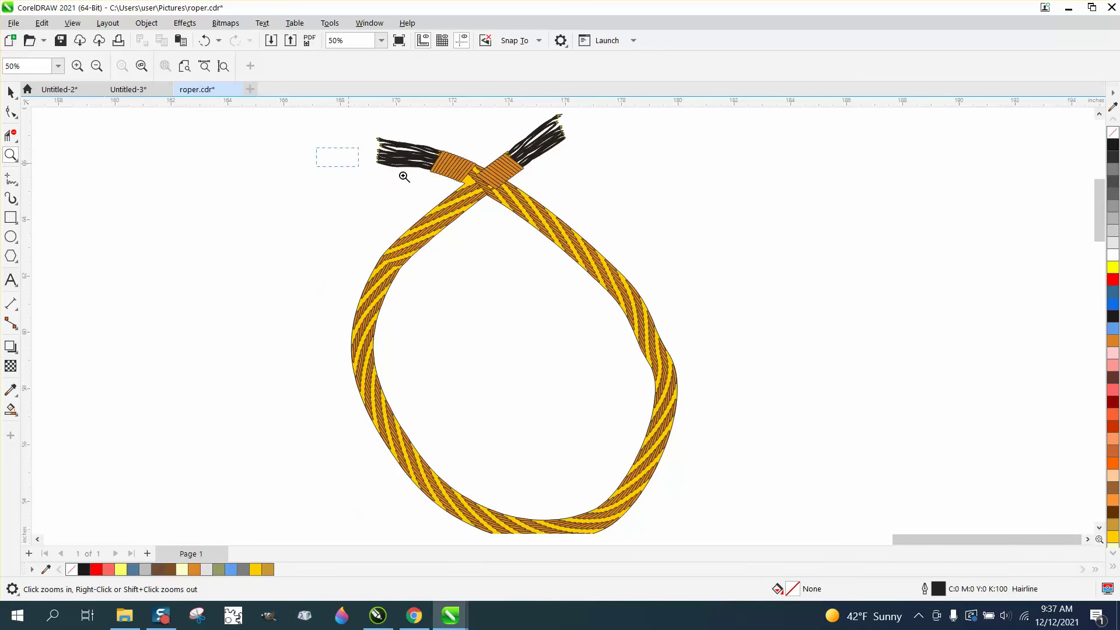
pyautogui.moveTo(404, 176); pyautogui.dragTo(655, 211)
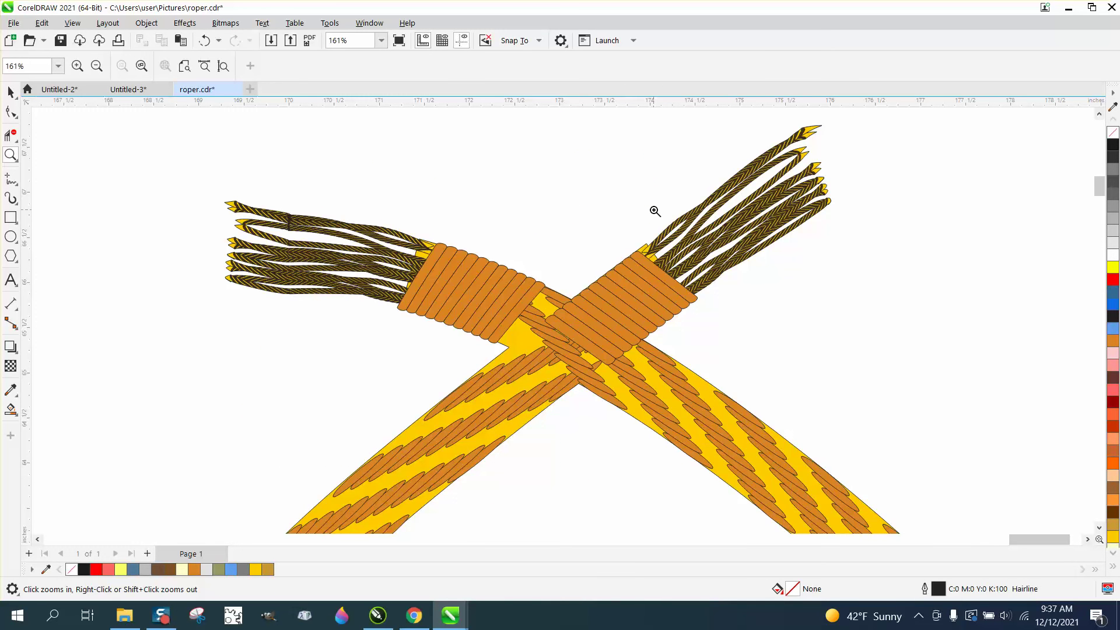